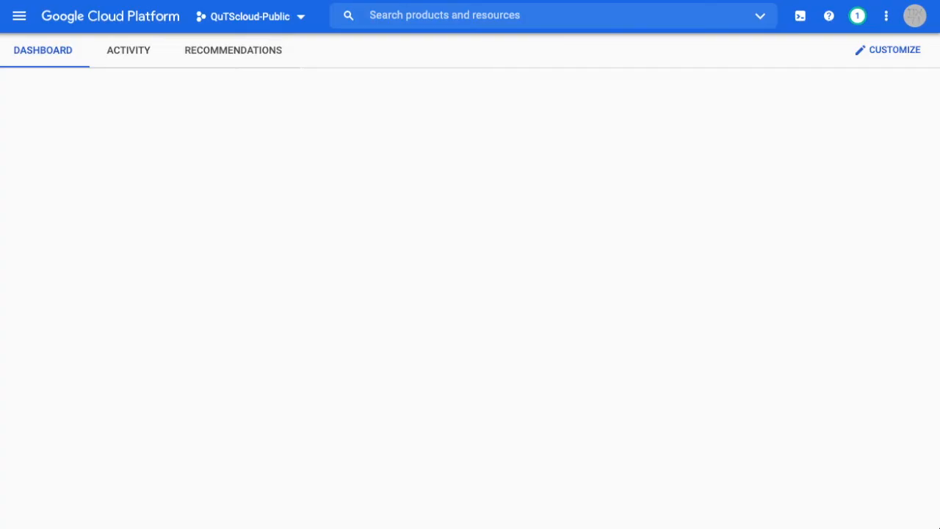
- Start a new Cloud Storage bucket in the storage browser and name it qutscloud-image
{"action": "left_click", "coordinate": [19, 16]}
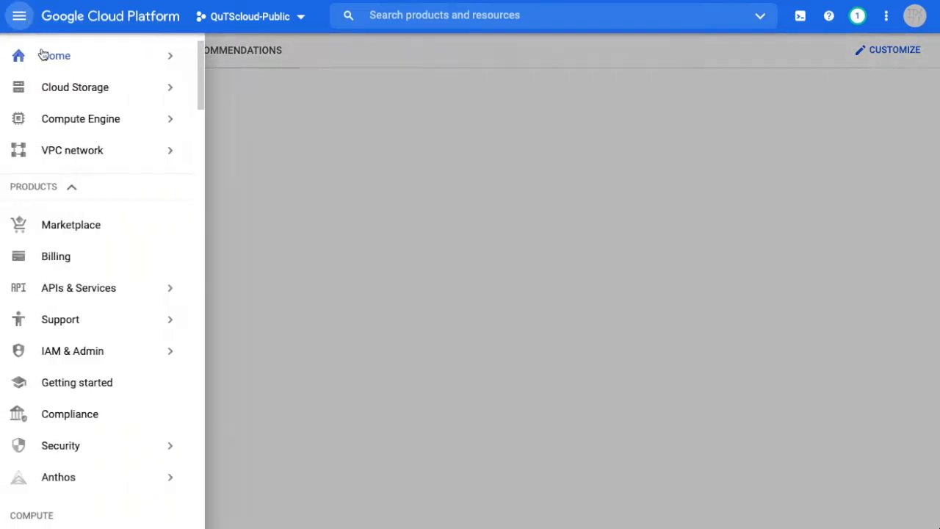
{"action": "mouse_move", "coordinate": [66, 89]}
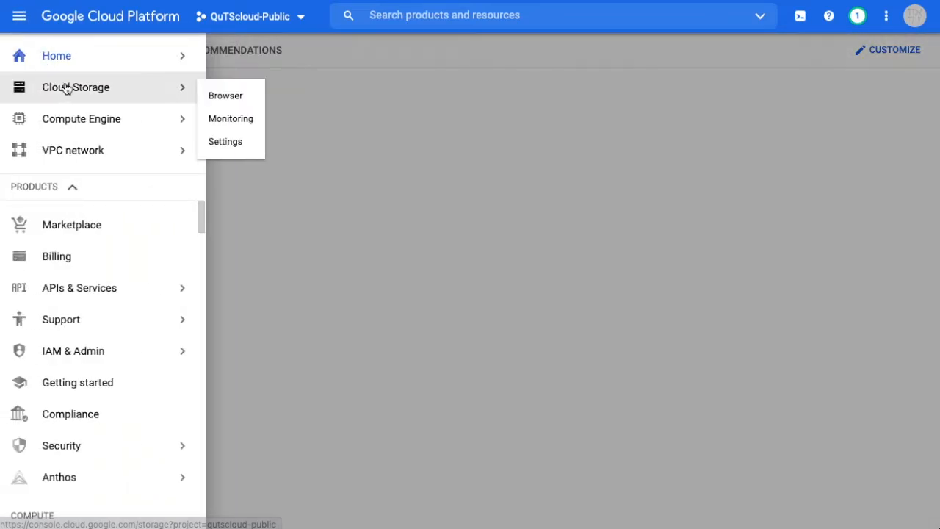
{"action": "left_click", "coordinate": [244, 99]}
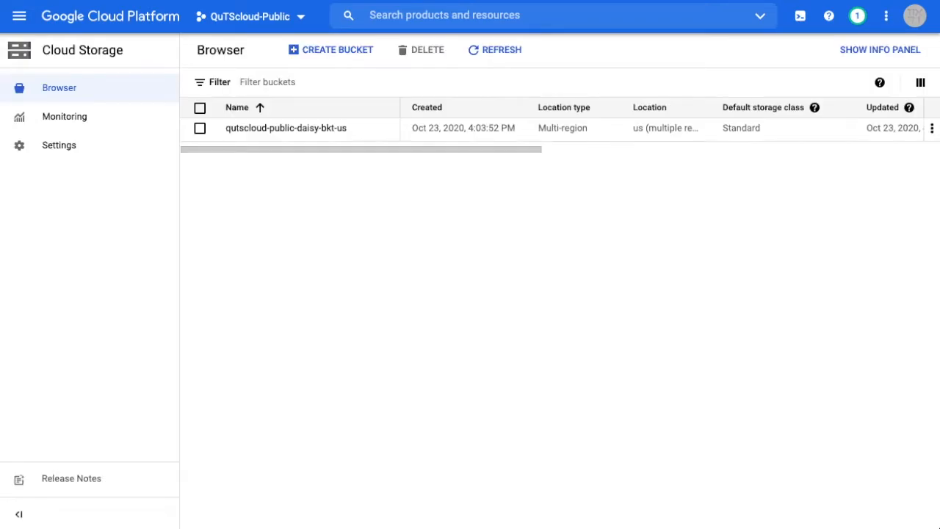
{"action": "left_click", "coordinate": [348, 57]}
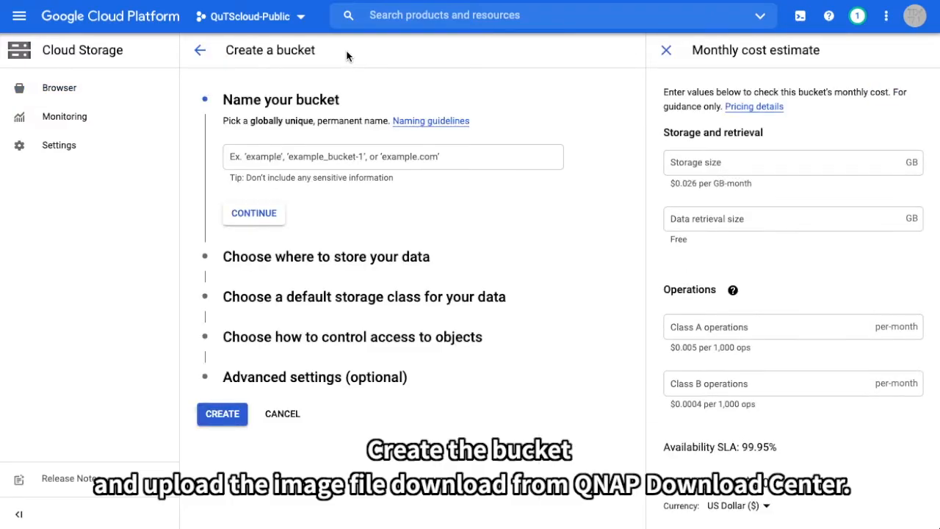
{"action": "left_click", "coordinate": [350, 158]}
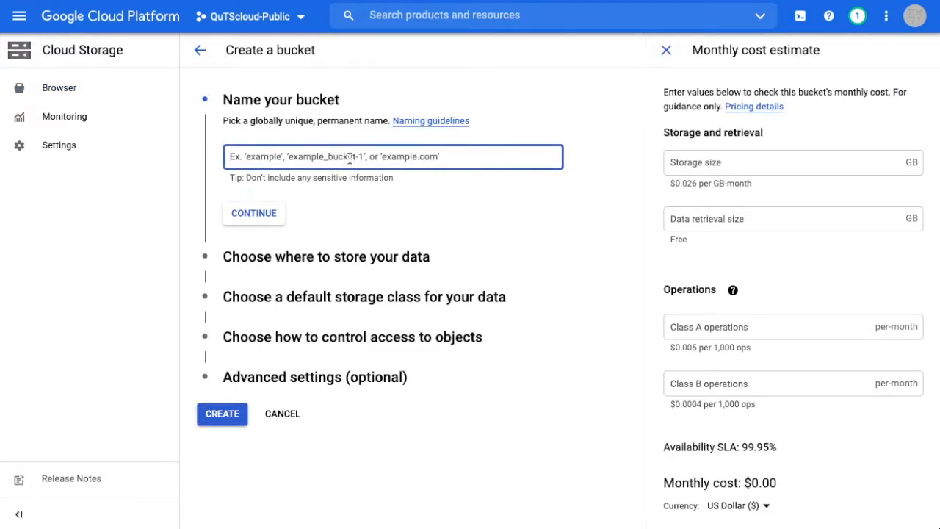
{"action": "type", "text": "qutscloud-image"}
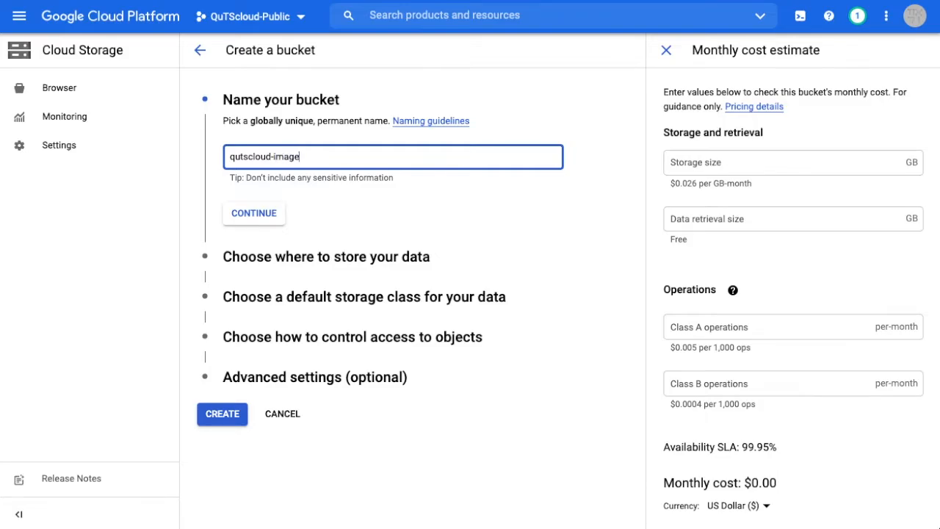
{"action": "left_click", "coordinate": [266, 212]}
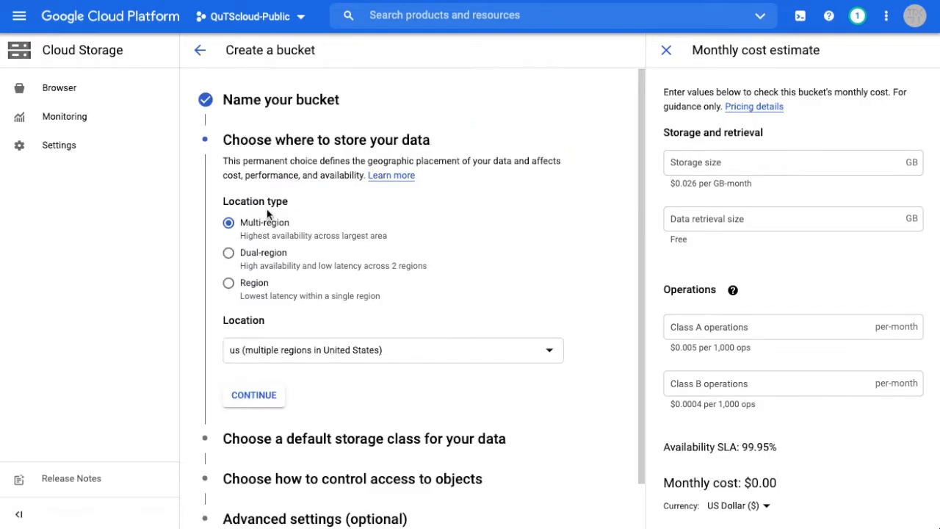
- Set the bucket's location type to Region in us-east1 (South Carolina), accept the remaining default settings and create the bucket
{"action": "left_click", "coordinate": [229, 282]}
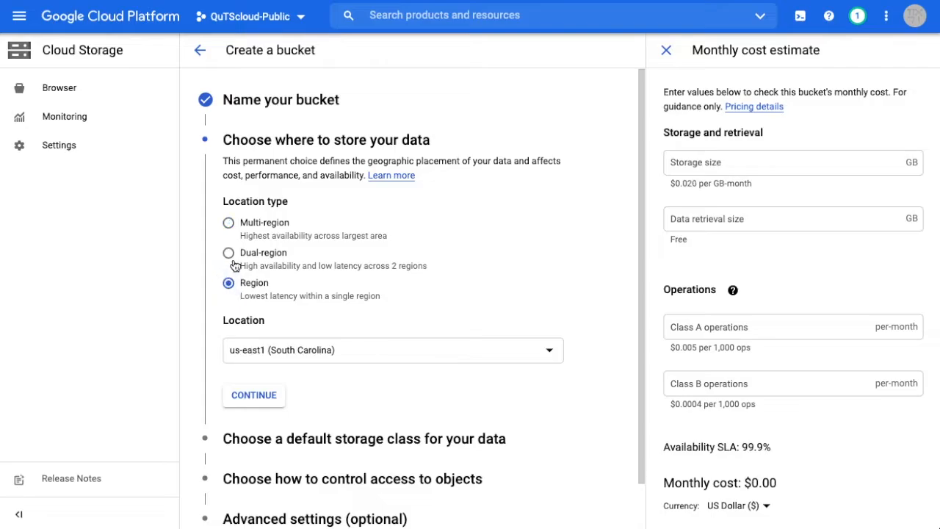
{"action": "left_click", "coordinate": [268, 394]}
{"action": "left_click", "coordinate": [269, 394]}
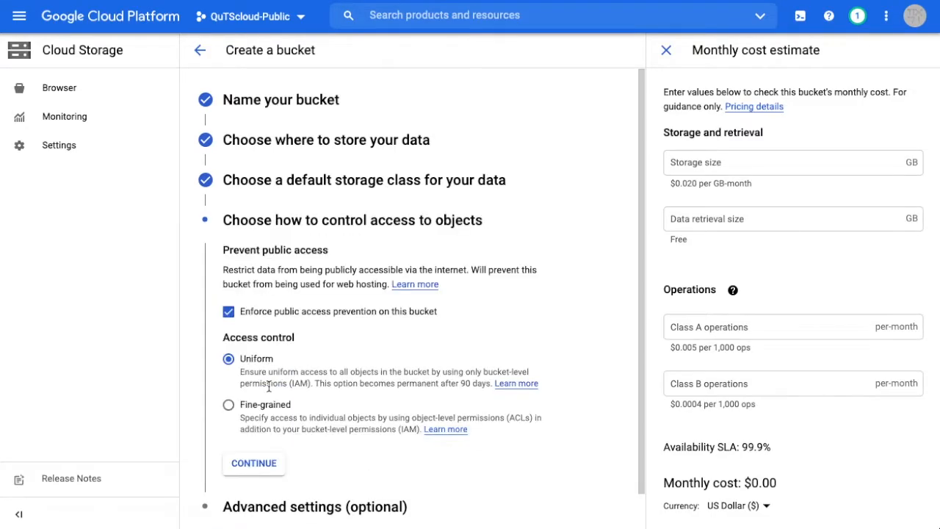
{"action": "left_click", "coordinate": [260, 462]}
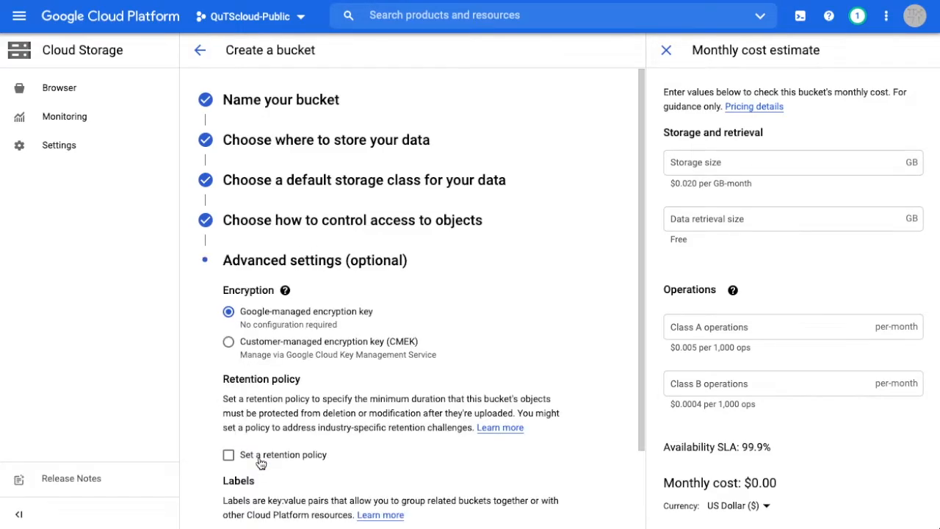
{"action": "scroll", "coordinate": [258, 462], "scroll_direction": "down", "scroll_amount": 2}
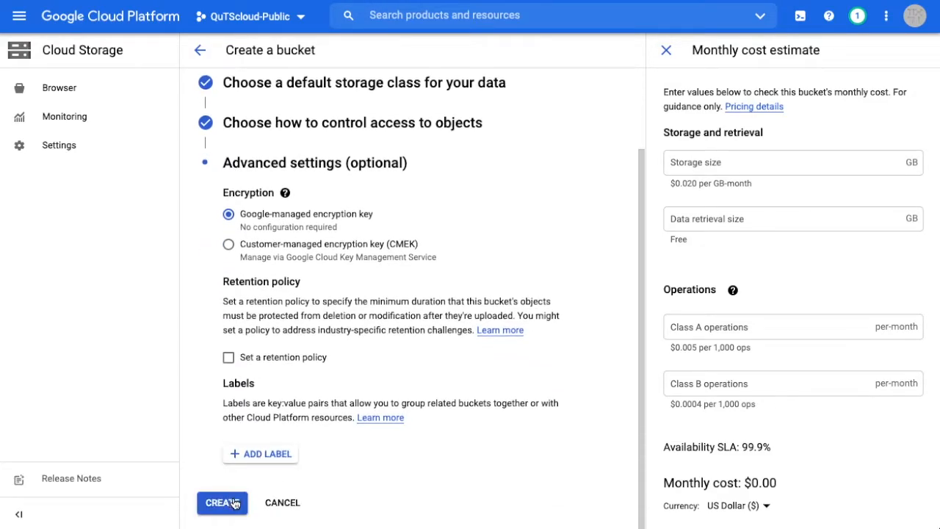
{"action": "left_click", "coordinate": [232, 503]}
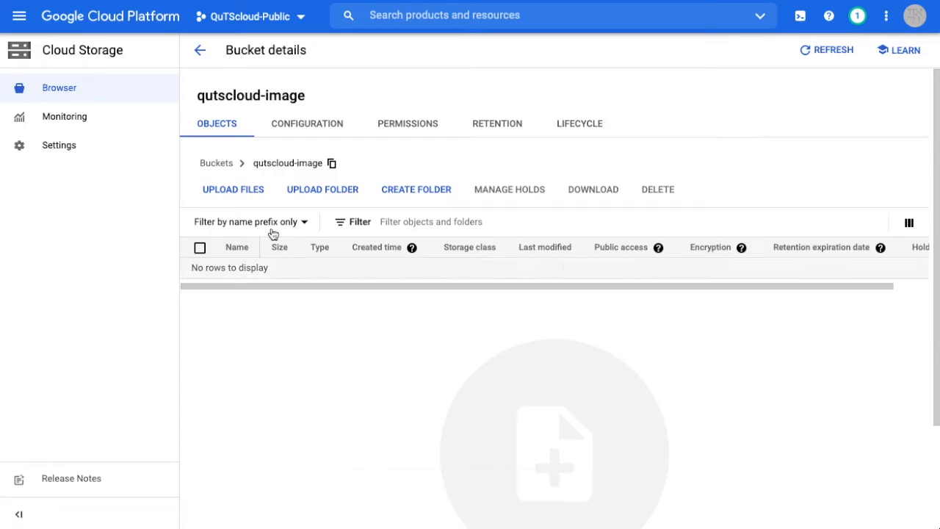
- Upload F_TS-KVM-CLD_20210809-c4.5.6.img.vmdk from Downloads to the qutscloud-image bucket and collapse the upload status when it completes
{"action": "left_click", "coordinate": [246, 190]}
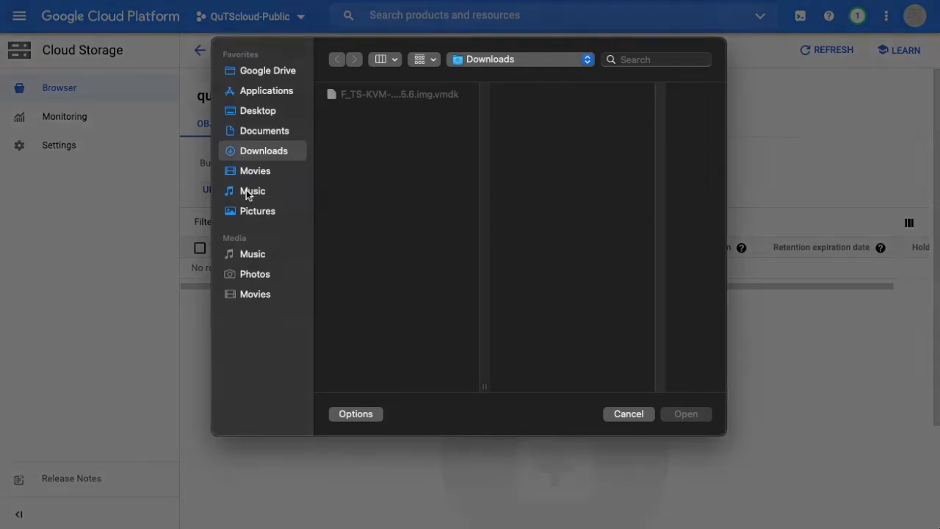
{"action": "left_click", "coordinate": [389, 97]}
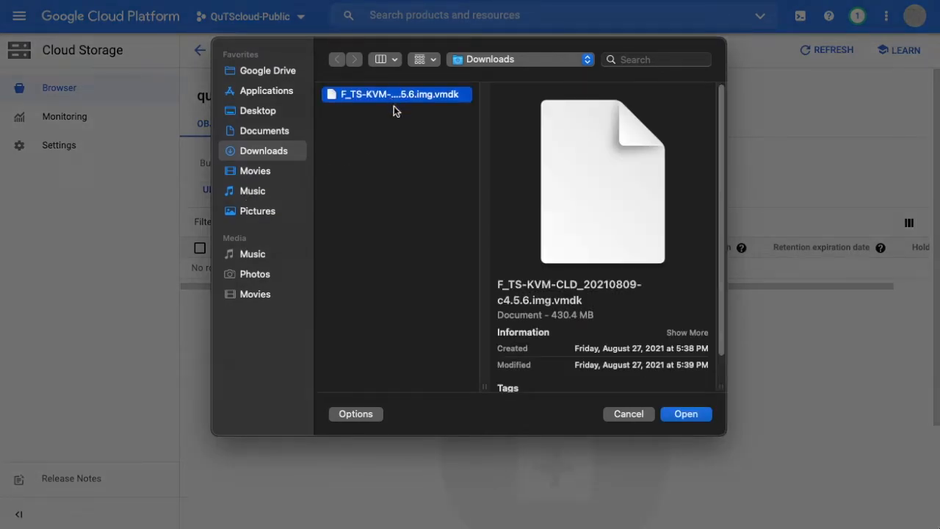
{"action": "left_click", "coordinate": [694, 415]}
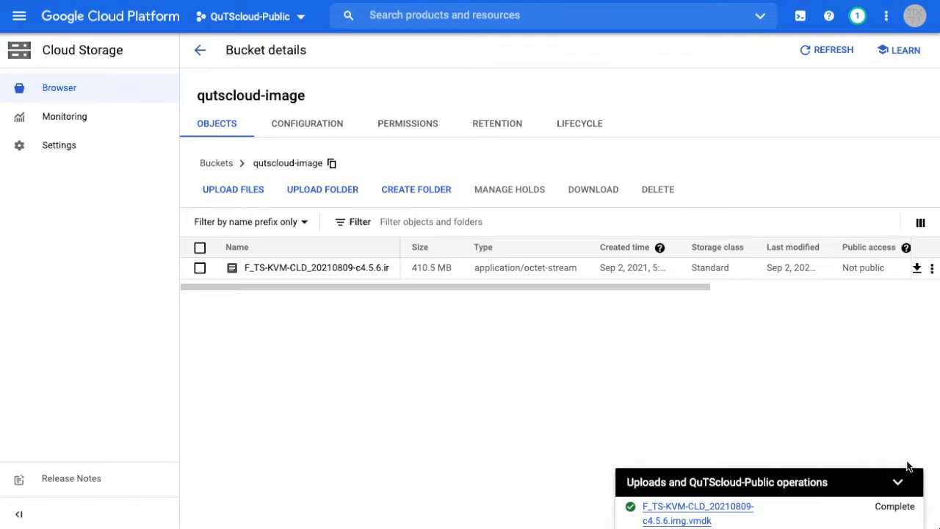
{"action": "left_click", "coordinate": [898, 482]}
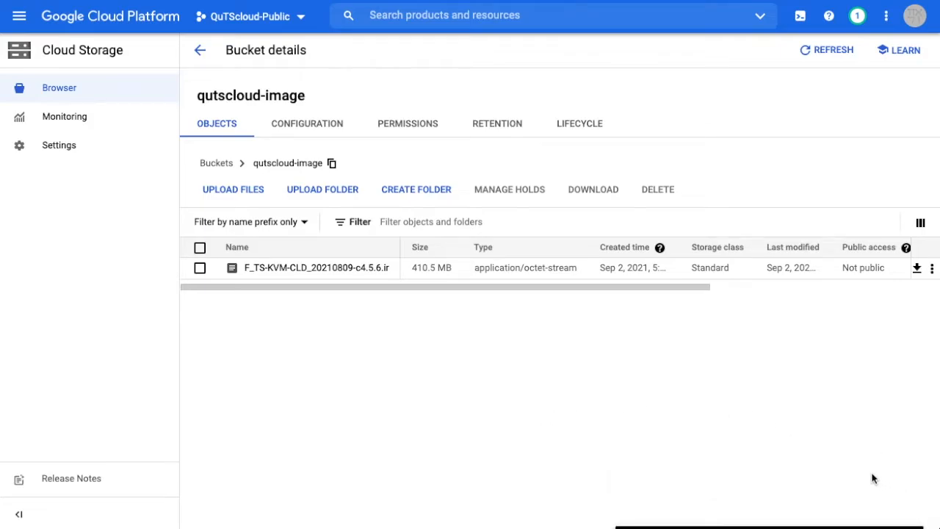
- Start creating a new image in Compute Engine's Images page and name it qutscloud-image
{"action": "left_click", "coordinate": [25, 26]}
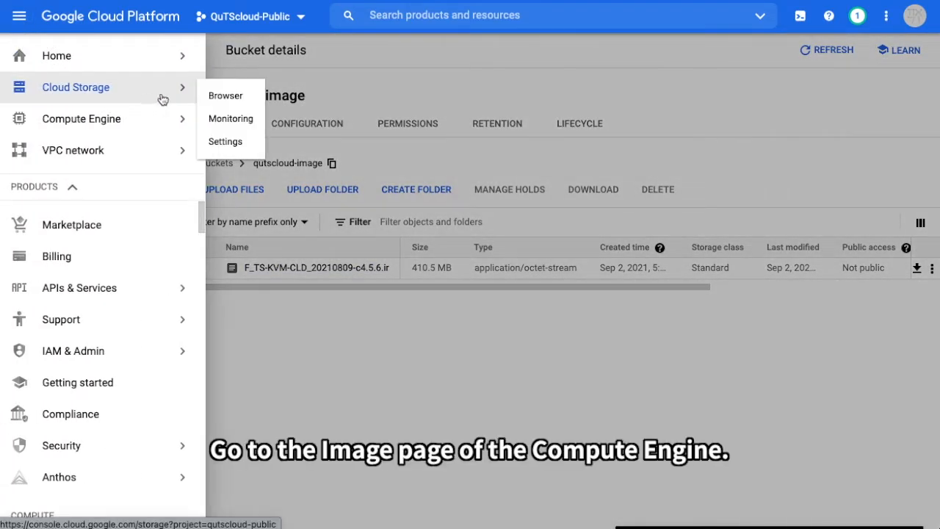
{"action": "mouse_move", "coordinate": [168, 129]}
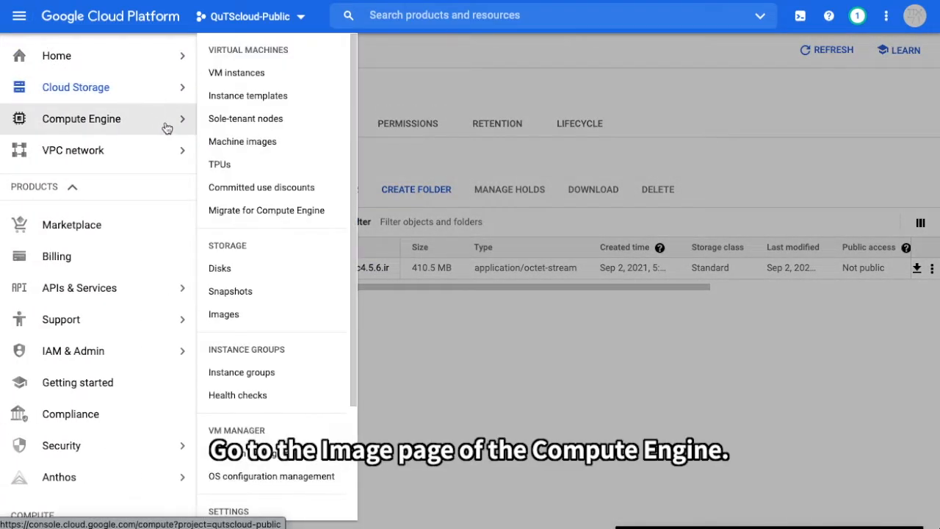
{"action": "left_click", "coordinate": [235, 313]}
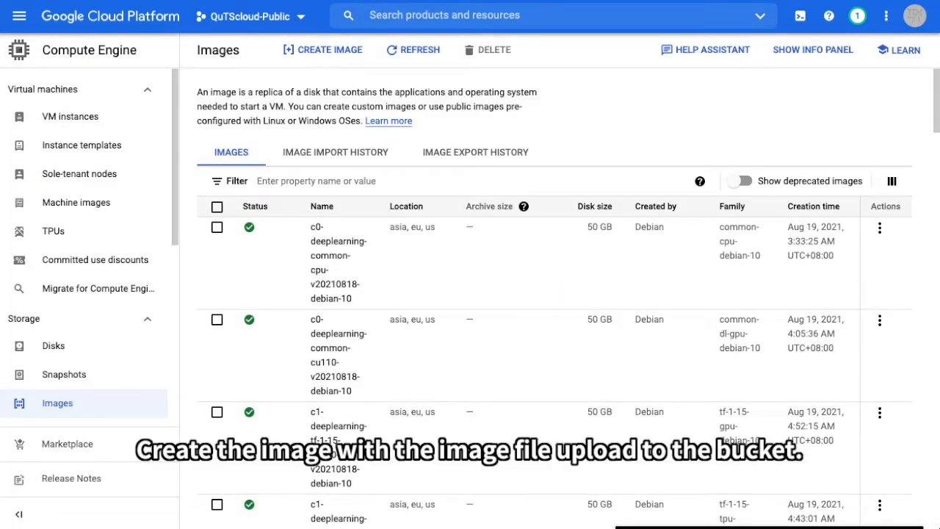
{"action": "left_click", "coordinate": [332, 52]}
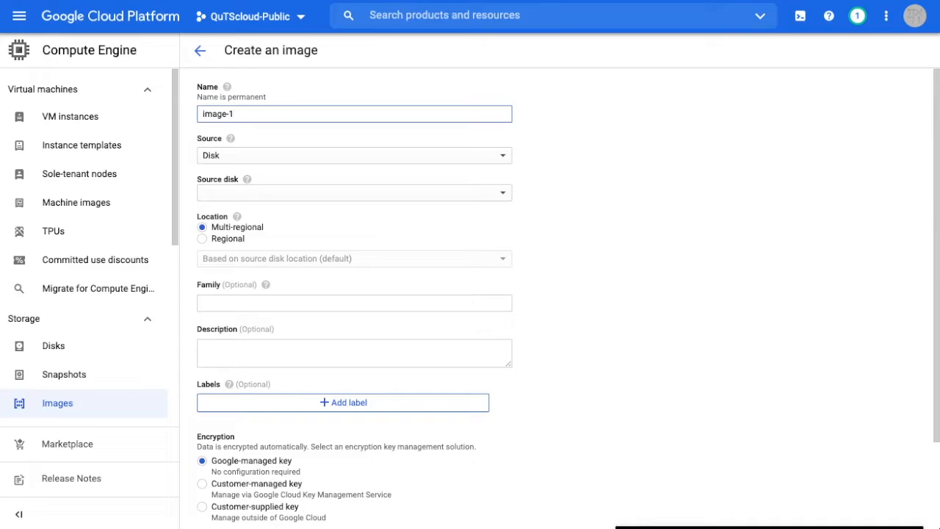
{"action": "left_click_drag", "start_coordinate": [243, 113], "coordinate": [175, 103]}
{"action": "type", "text": "q"}
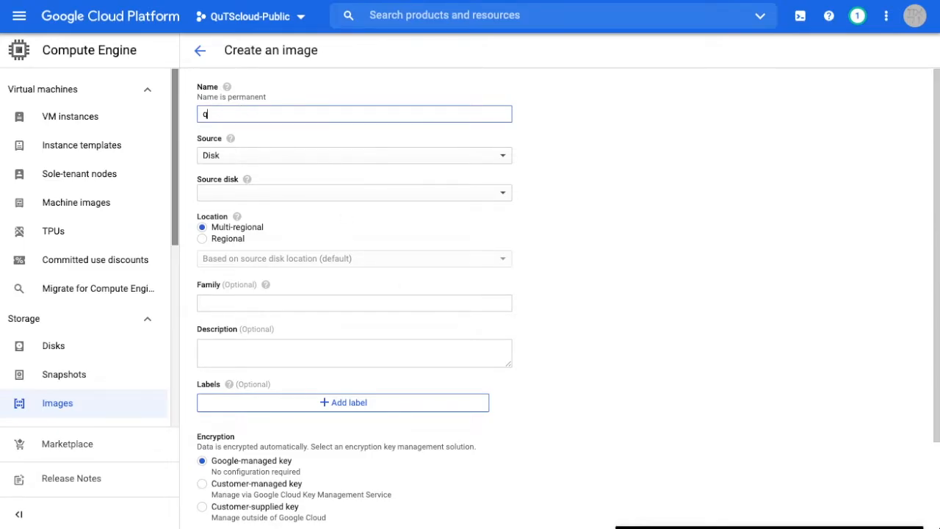
{"action": "type", "text": "utscloud-image"}
- Set the image source to Virtual disk (VMDK, VHD), using F_TS-KVM-CLD_20210809-c4.5.6.img.vmdk from the qutscloud-image bucket
{"action": "left_click", "coordinate": [489, 155]}
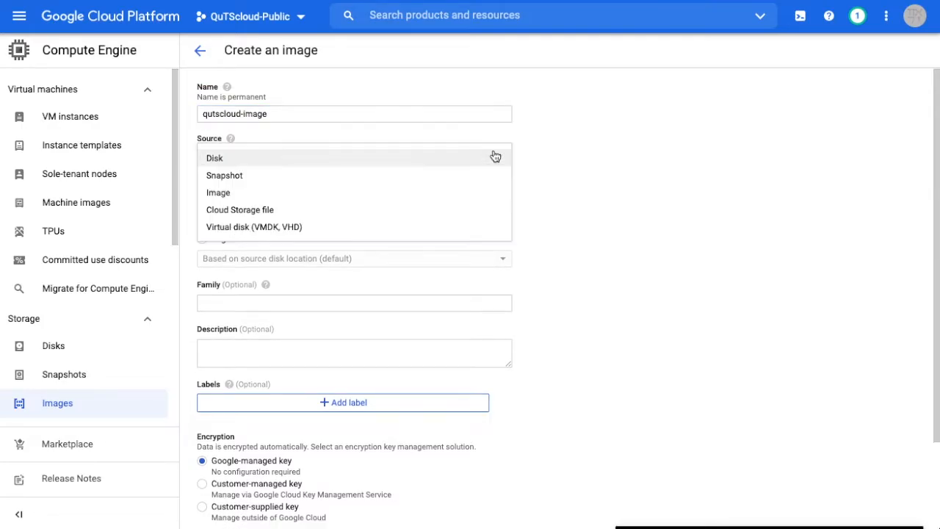
{"action": "left_click", "coordinate": [347, 228]}
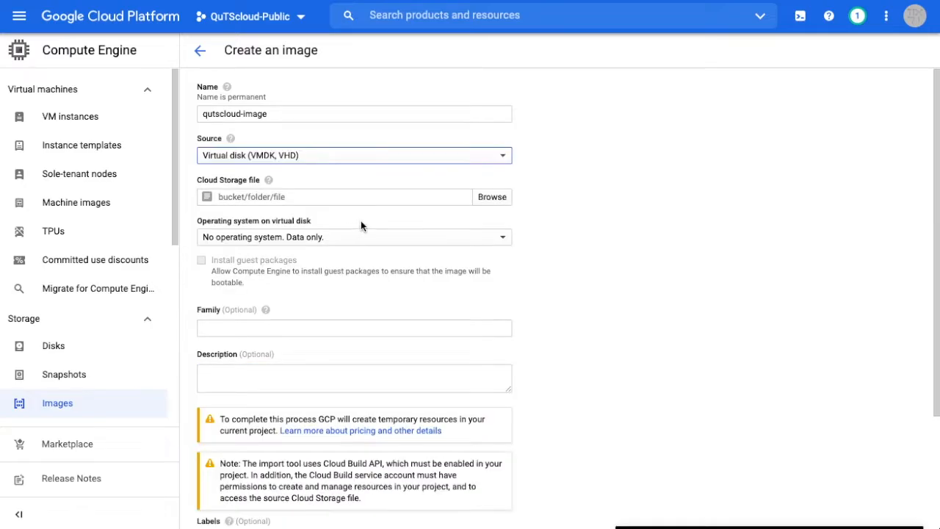
{"action": "left_click", "coordinate": [491, 199]}
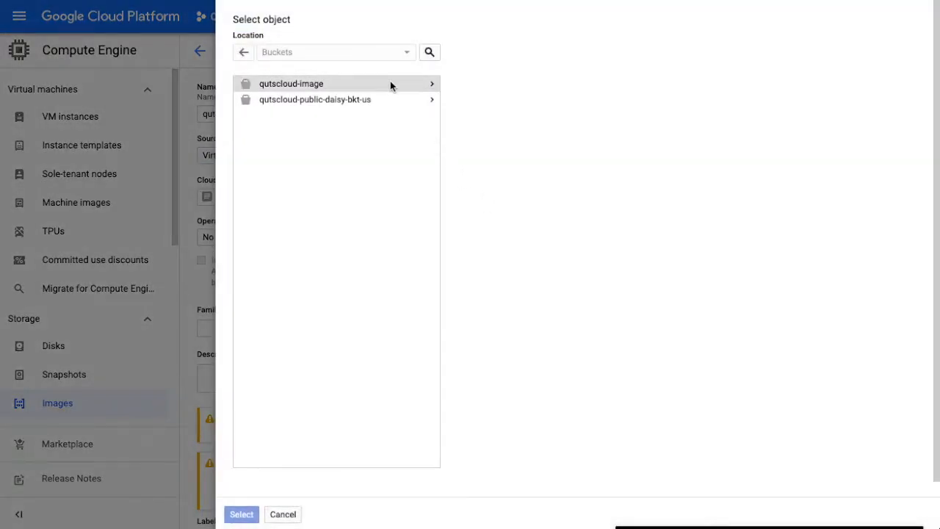
{"action": "left_click", "coordinate": [432, 87]}
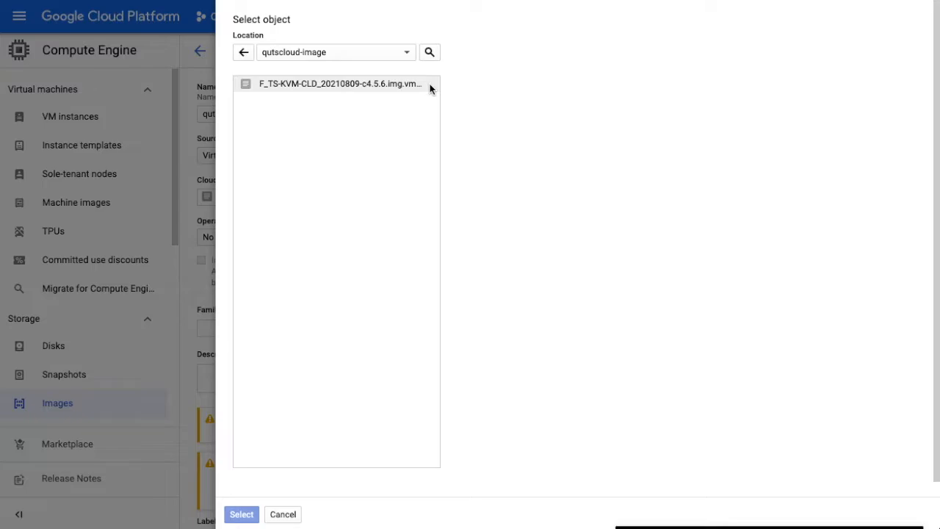
{"action": "left_click", "coordinate": [404, 85]}
{"action": "left_click", "coordinate": [241, 514]}
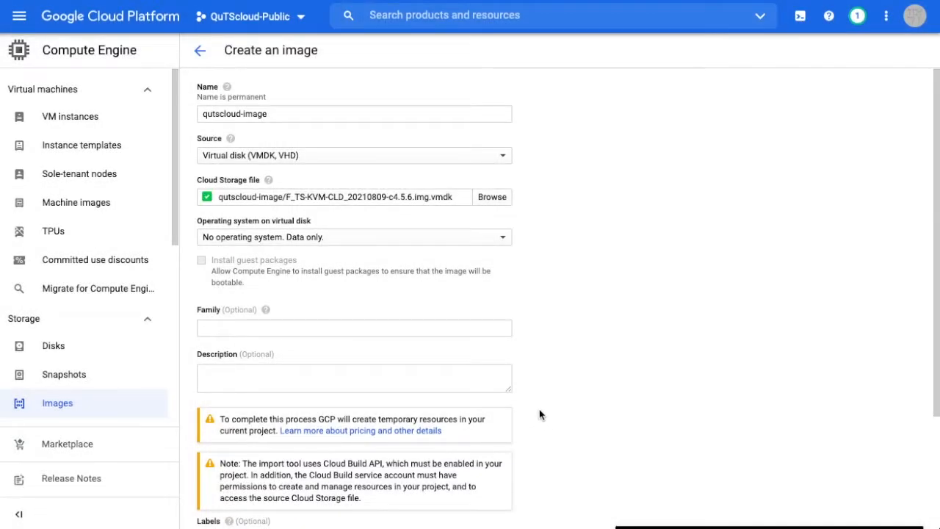
- Run the image's equivalent gcloud command in Cloud Shell with --subnet=default appended, and authorize the API call
{"action": "scroll", "coordinate": [539, 416], "scroll_direction": "down", "scroll_amount": 3}
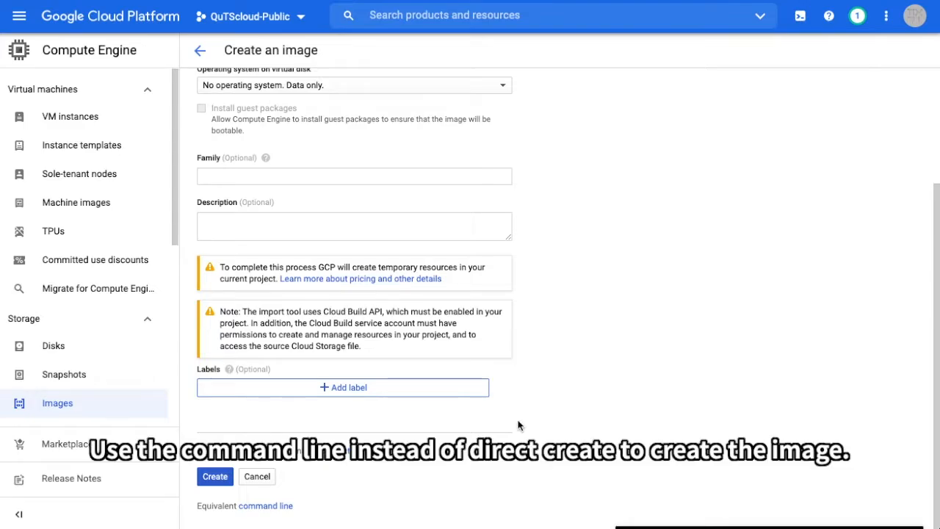
{"action": "left_click", "coordinate": [284, 507]}
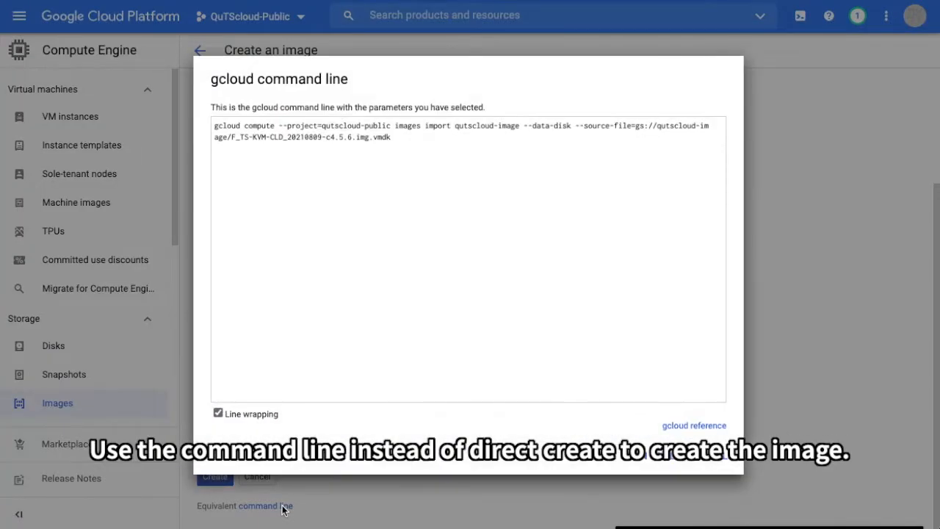
{"action": "left_click", "coordinate": [674, 457]}
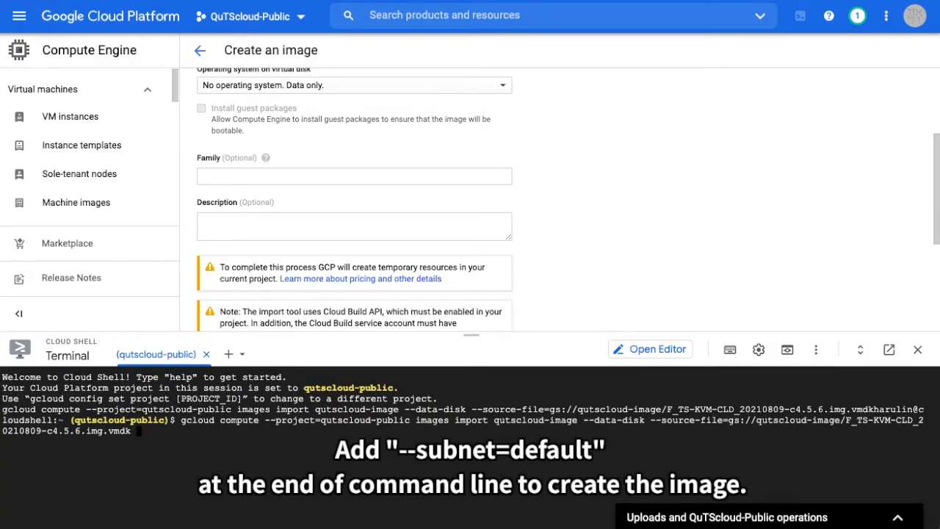
{"action": "type", "text": "--subnet=def"}
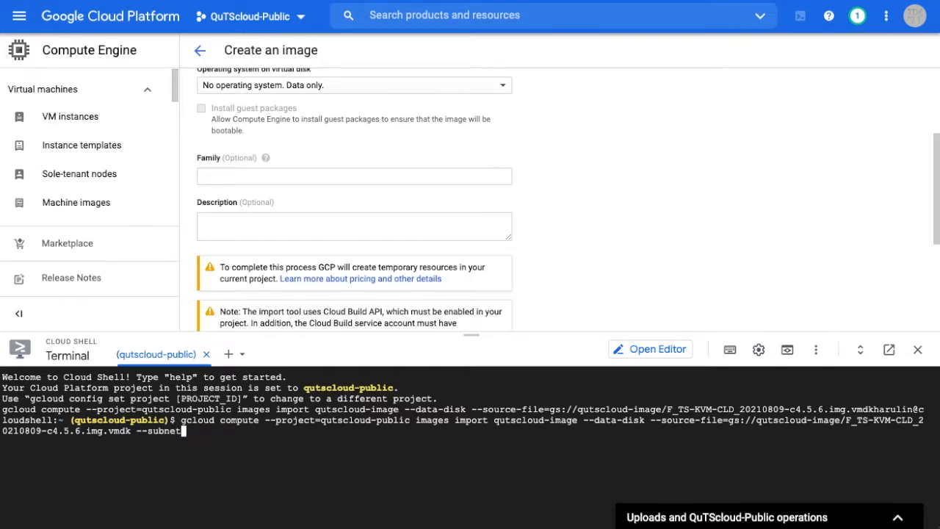
{"action": "type", "text": "ault"}
{"action": "key", "text": "Return"}
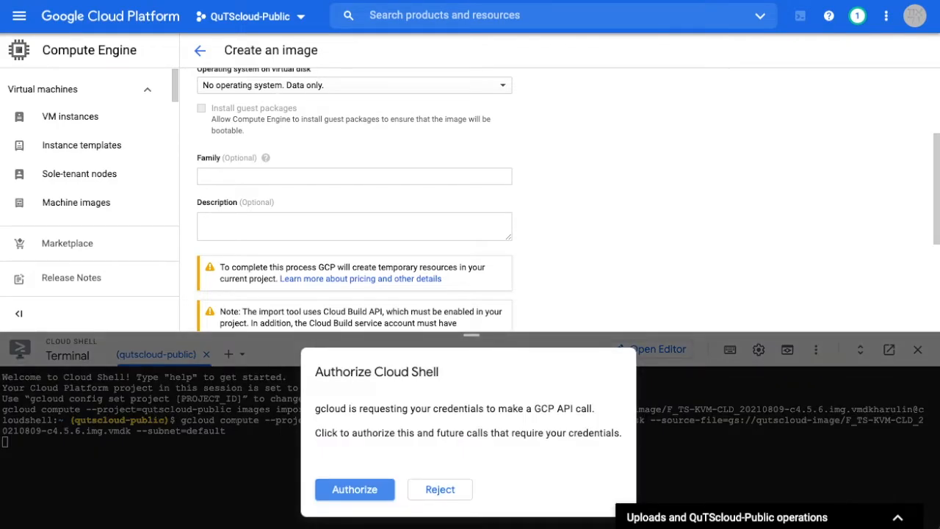
{"action": "left_click", "coordinate": [388, 491]}
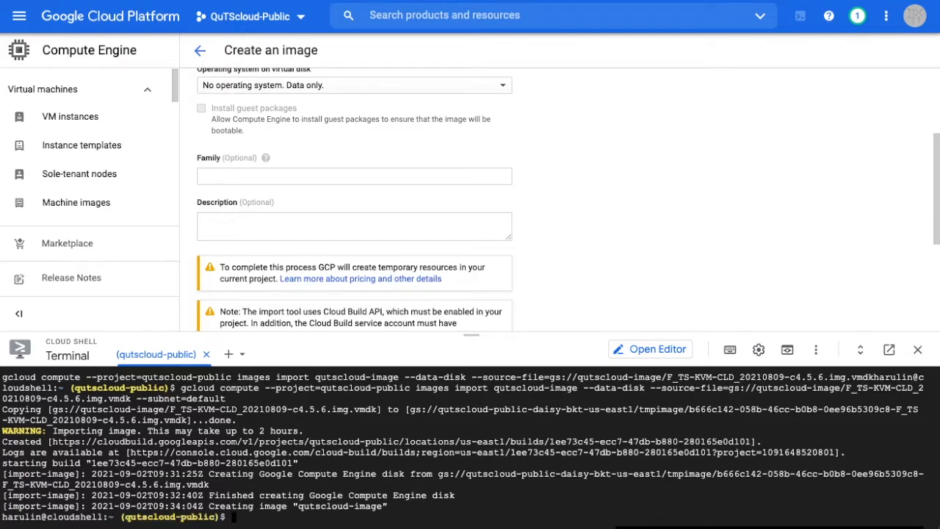
- Close the Cloud Shell terminal after the import and return to the Compute Engine images list
{"action": "left_click", "coordinate": [918, 350]}
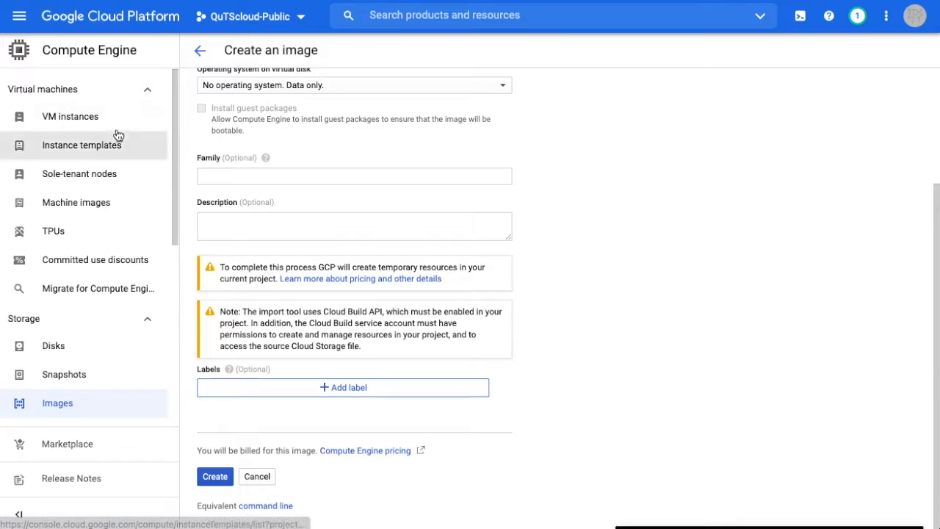
{"action": "left_click", "coordinate": [200, 50]}
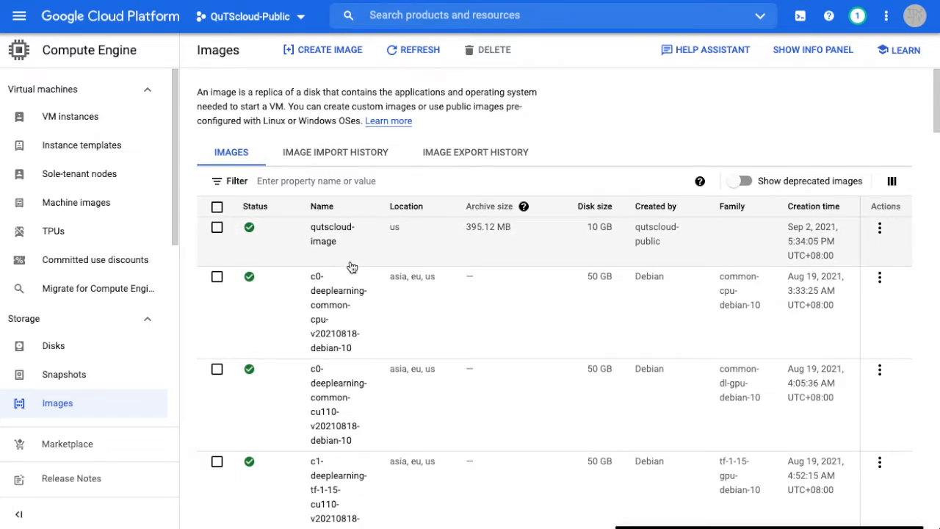
- Start creating a firewall rule on the VPC network's Firewall page and name it qutscloud-firewall
{"action": "left_click", "coordinate": [28, 24]}
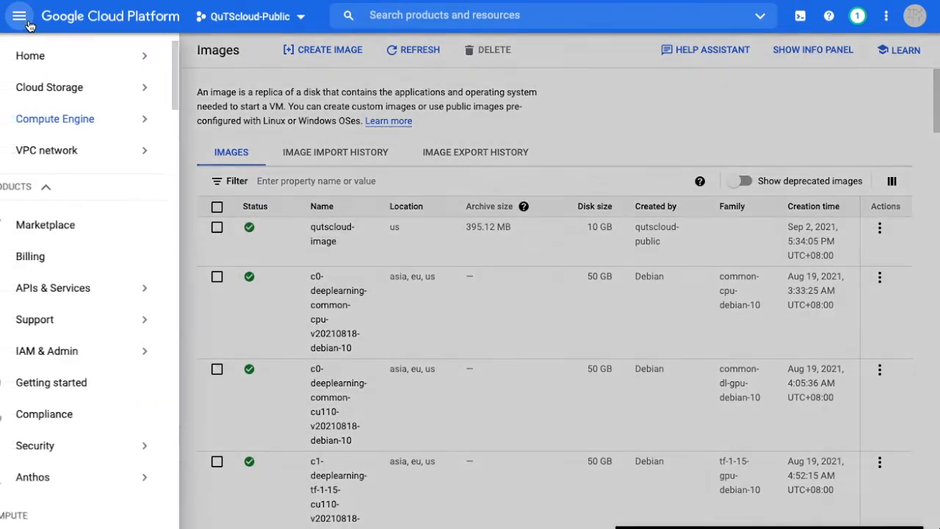
{"action": "mouse_move", "coordinate": [184, 156]}
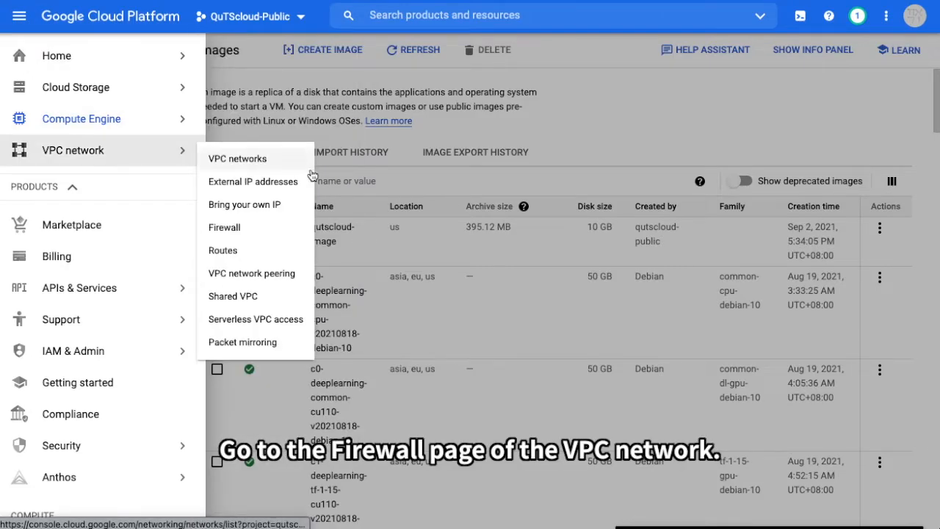
{"action": "left_click", "coordinate": [278, 233]}
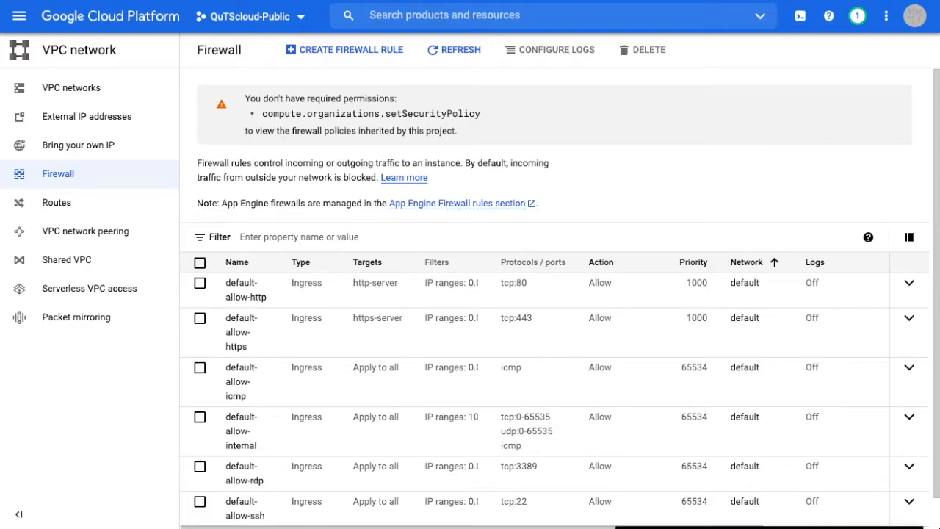
{"action": "left_click", "coordinate": [392, 54]}
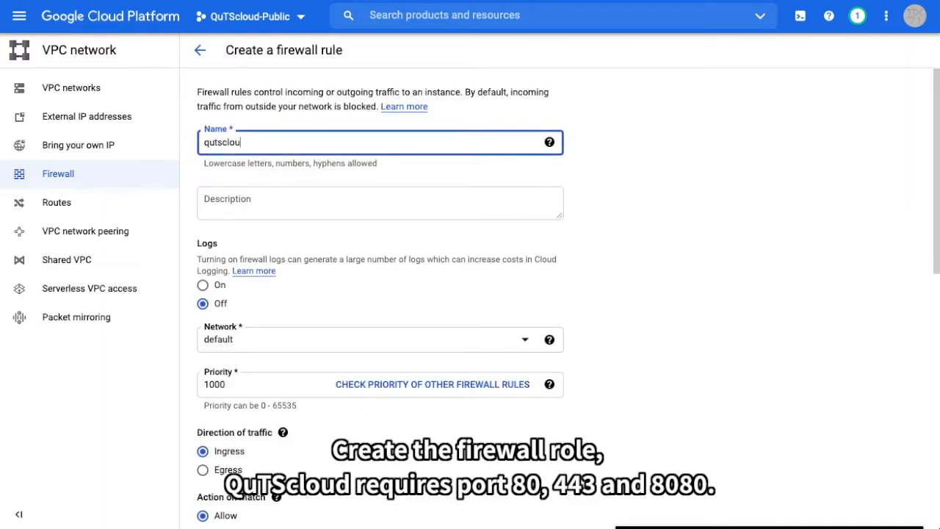
{"action": "type", "text": "d-firewall"}
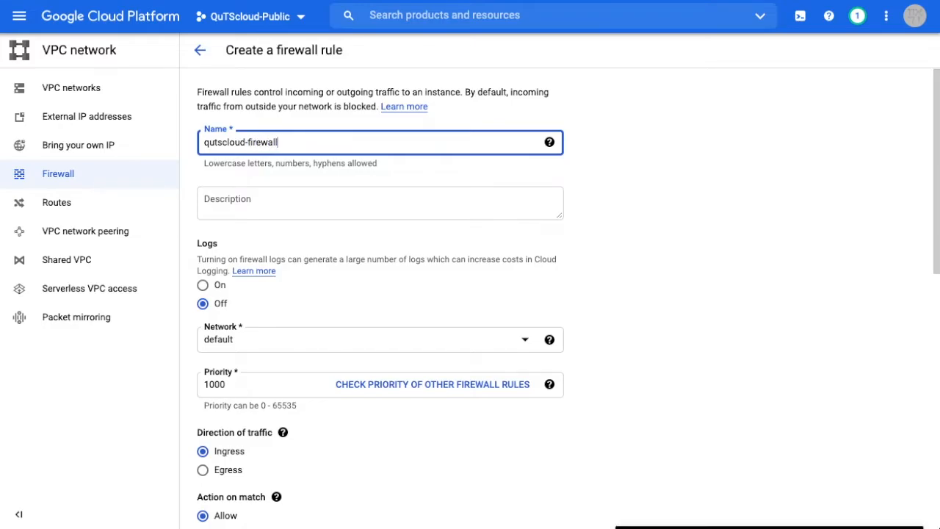
- Set the firewall rule's priority to 1
{"action": "scroll", "coordinate": [184, 282], "scroll_direction": "down", "scroll_amount": 1}
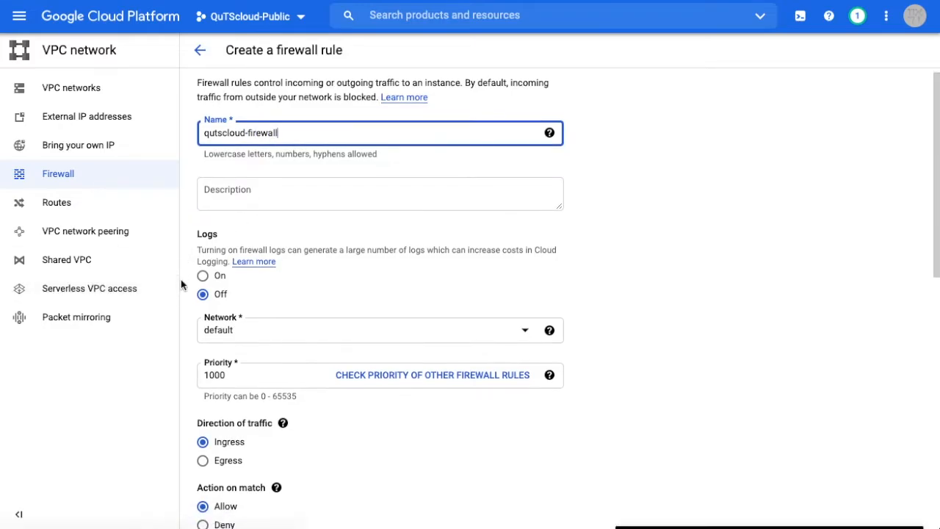
{"action": "scroll", "coordinate": [186, 286], "scroll_direction": "down", "scroll_amount": 1}
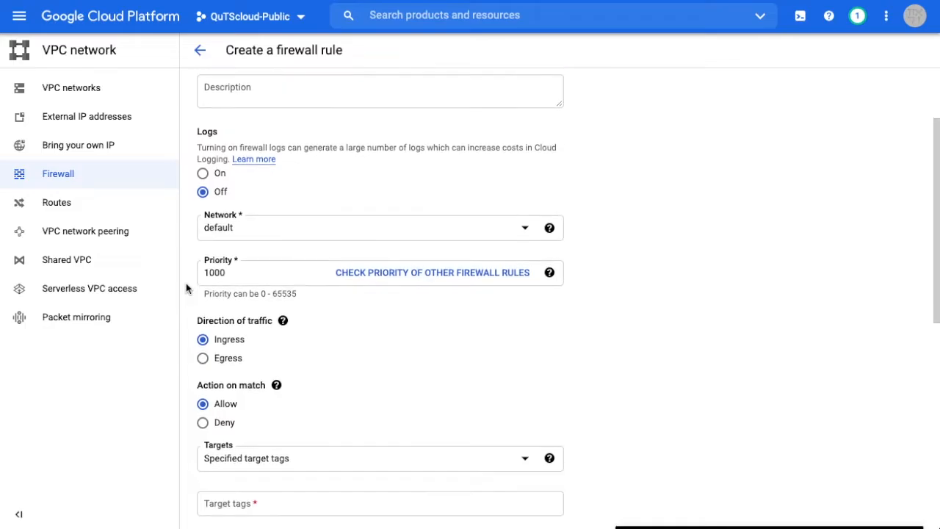
{"action": "left_click", "coordinate": [226, 277]}
{"action": "left_click_drag", "start_coordinate": [226, 277], "coordinate": [202, 274]}
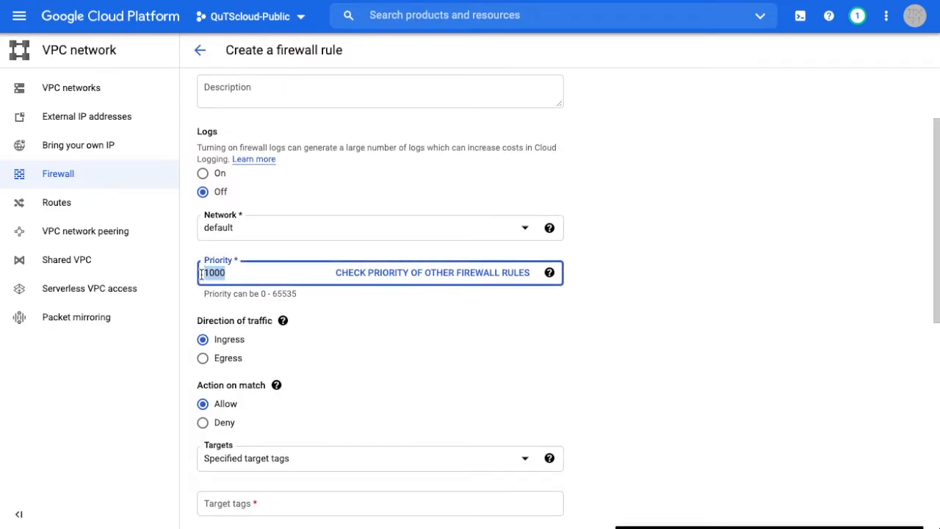
{"action": "type", "text": "1"}
- Apply the firewall rule to all instances in the network and set its source IP range to 0.0.0.0/0
{"action": "scroll", "coordinate": [182, 342], "scroll_direction": "down", "scroll_amount": 1}
{"action": "scroll", "coordinate": [182, 342], "scroll_direction": "down", "scroll_amount": 3}
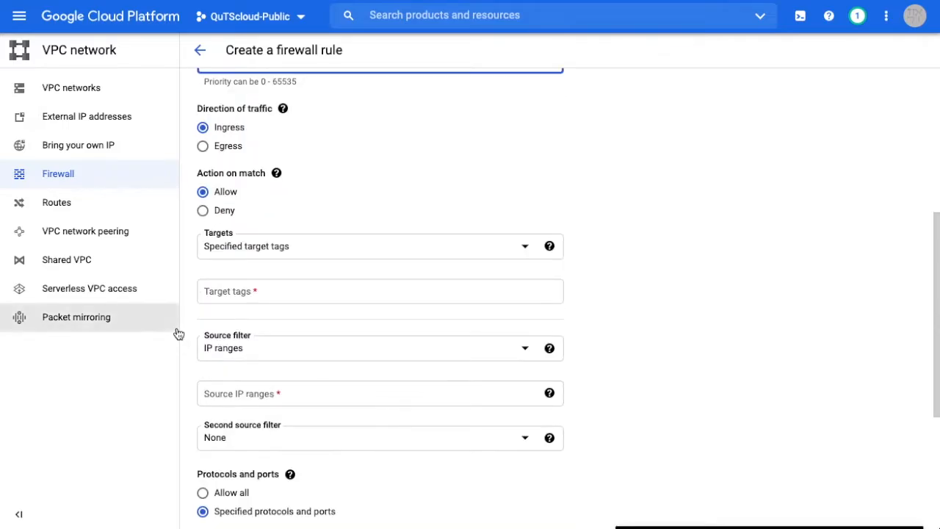
{"action": "left_click", "coordinate": [506, 294]}
{"action": "left_click", "coordinate": [526, 250]}
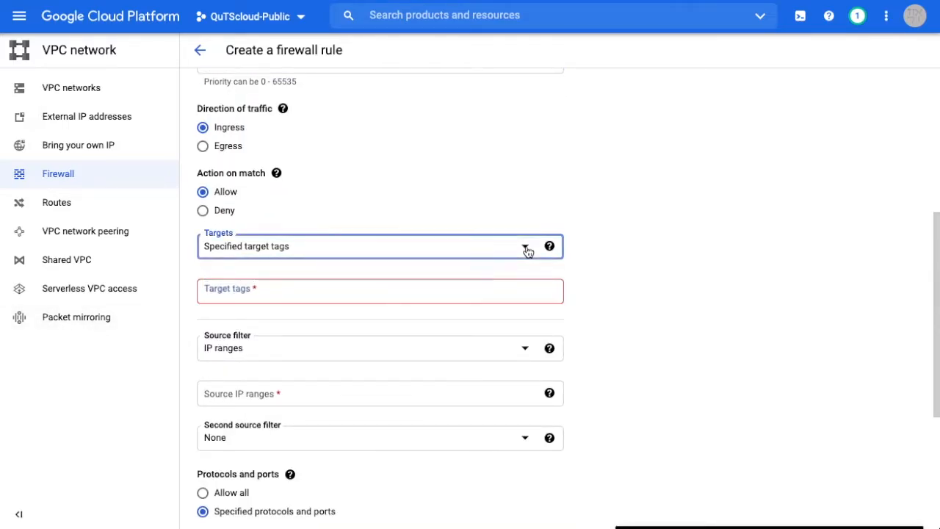
{"action": "left_click", "coordinate": [489, 258]}
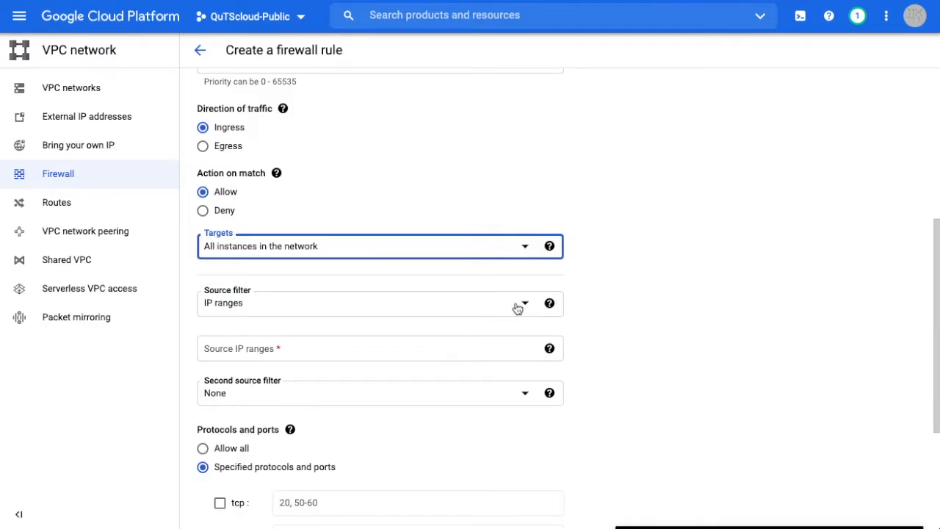
{"action": "left_click", "coordinate": [453, 350]}
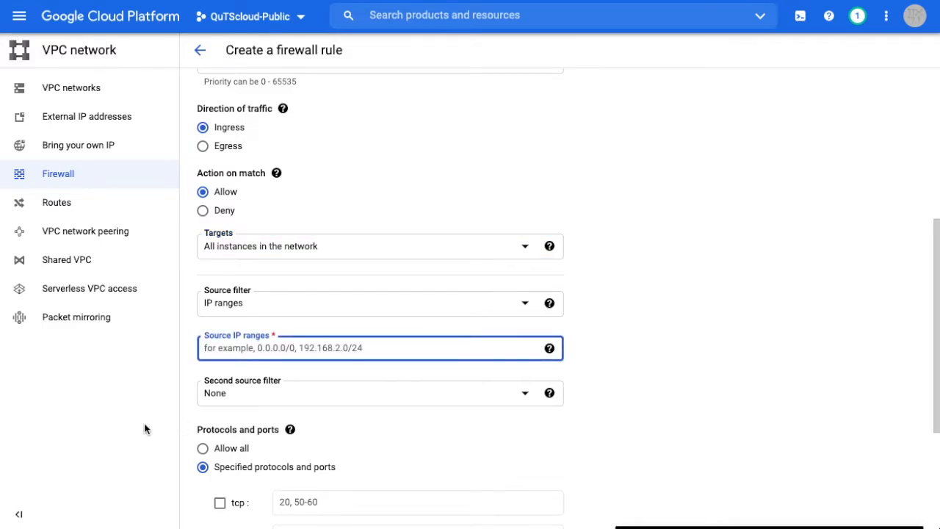
{"action": "type", "text": "0.0.0.0/0"}
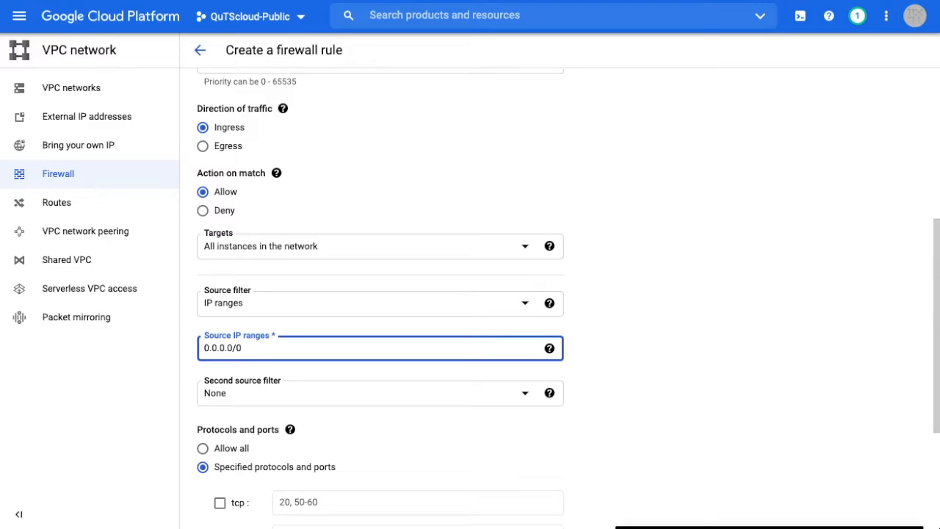
{"action": "left_click", "coordinate": [149, 433]}
- Allow TCP ports 80,443,8080 under the specified protocols and ports, and create the firewall rule
{"action": "scroll", "coordinate": [306, 410], "scroll_direction": "down", "scroll_amount": 2}
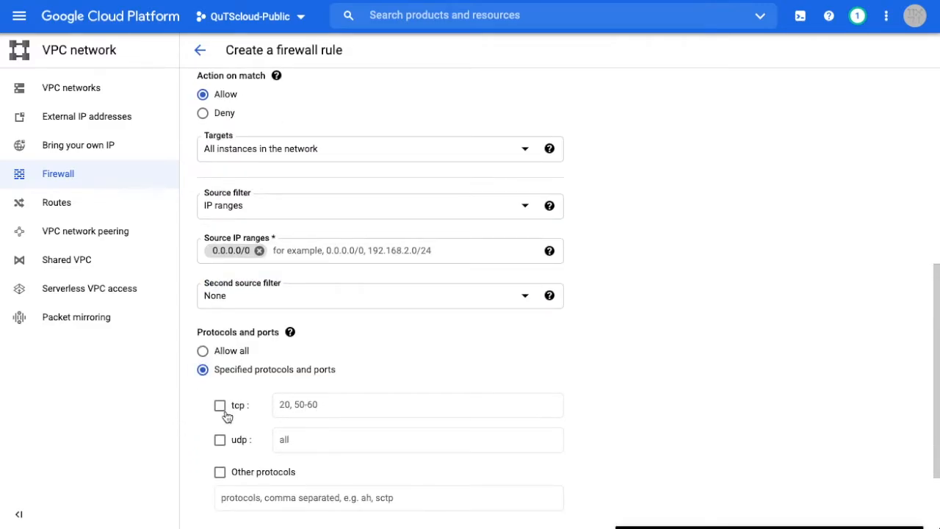
{"action": "left_click", "coordinate": [221, 406]}
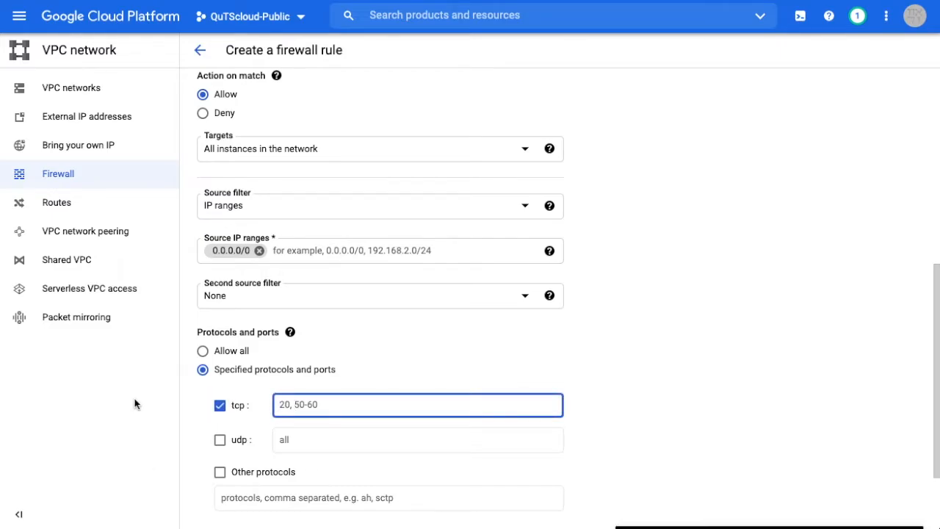
{"action": "type", "text": "80,443,8080"}
{"action": "left_click", "coordinate": [154, 414]}
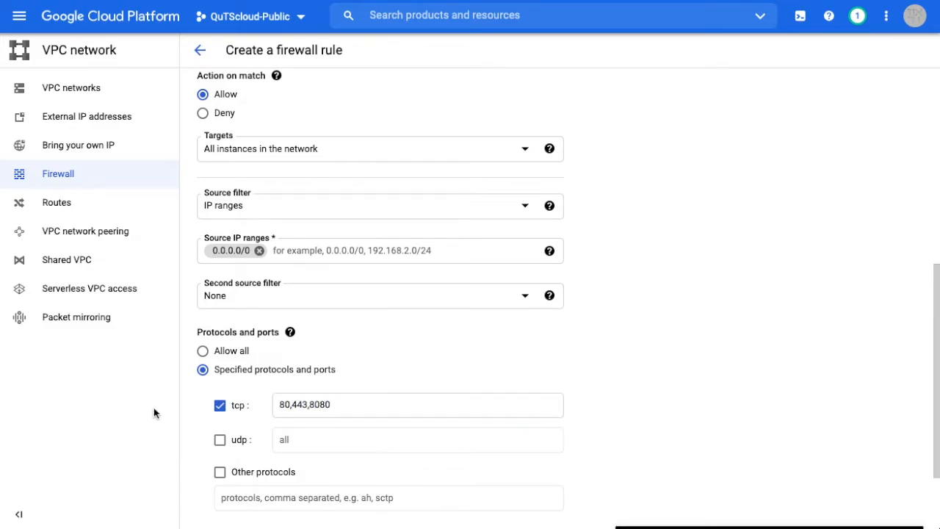
{"action": "scroll", "coordinate": [506, 399], "scroll_direction": "down", "scroll_amount": 2}
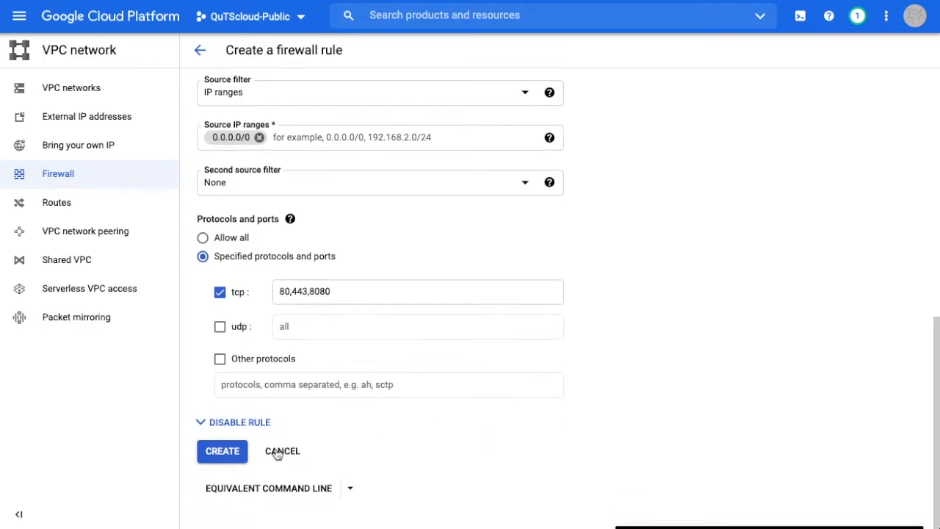
{"action": "left_click", "coordinate": [237, 453]}
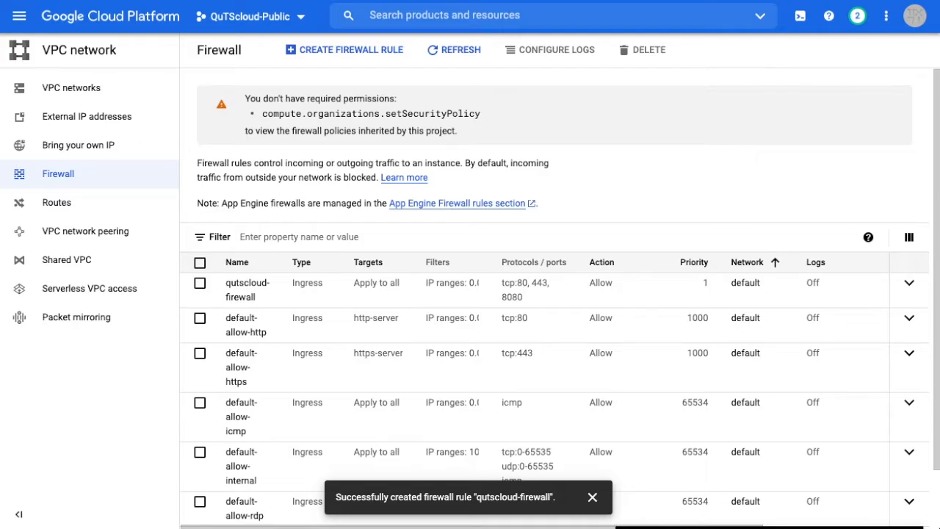
- Go to Compute Engine's VM instances page, dismiss the firewall notification and start creating an instance
{"action": "left_click", "coordinate": [19, 16]}
{"action": "mouse_move", "coordinate": [176, 118]}
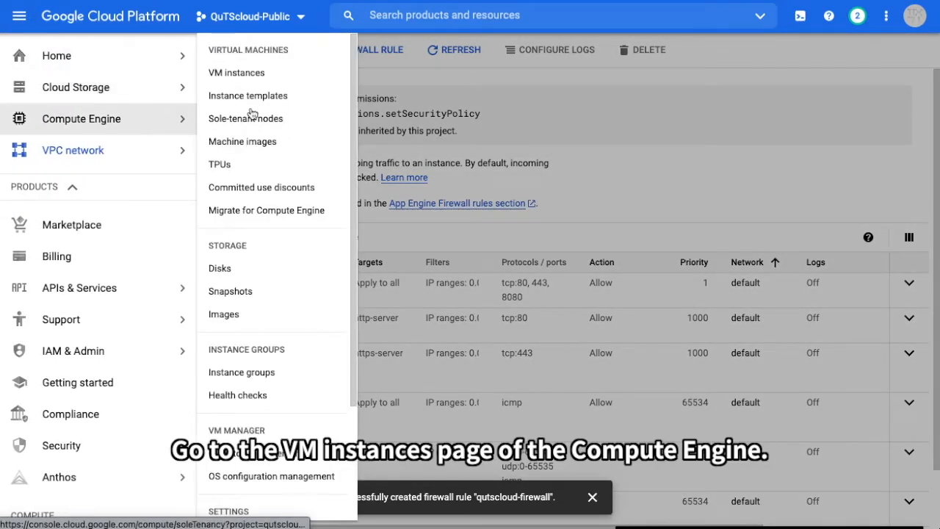
{"action": "left_click", "coordinate": [300, 73]}
{"action": "left_click", "coordinate": [593, 498]}
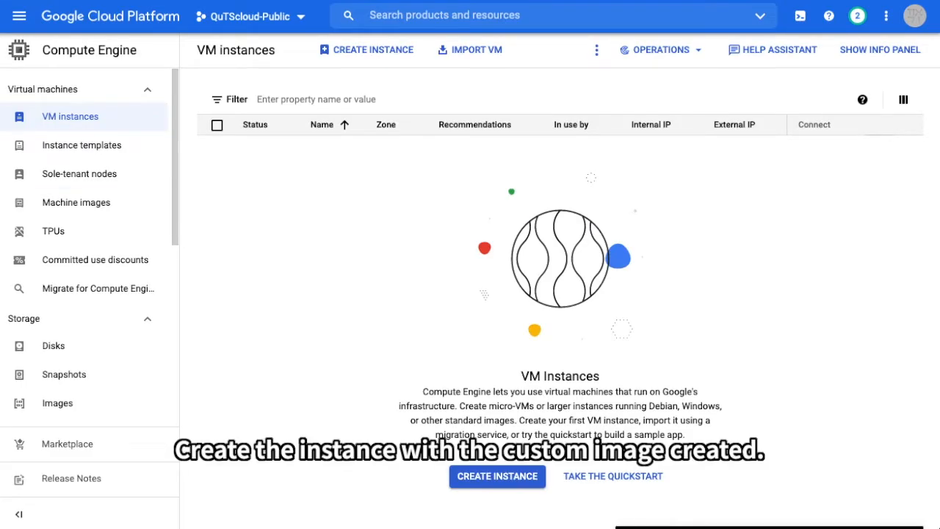
{"action": "left_click", "coordinate": [518, 485]}
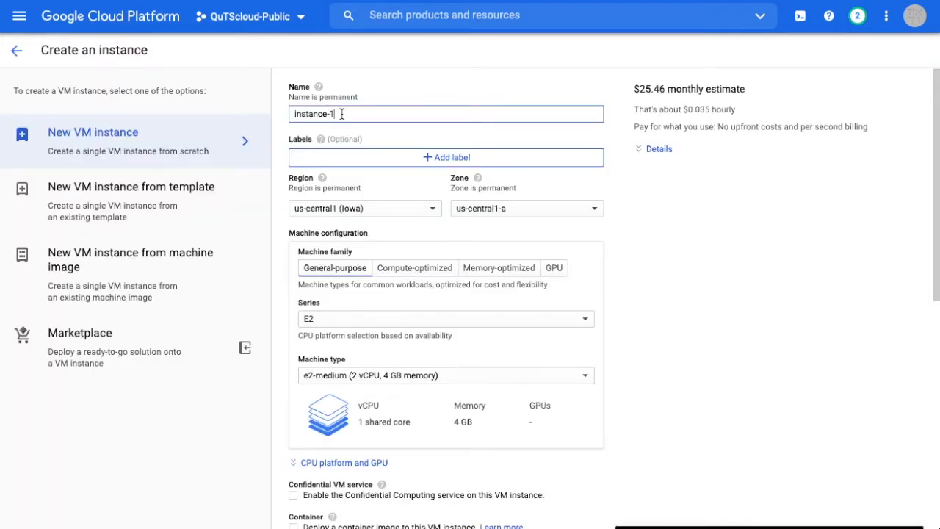
- Name the VM instance qutscloud-instance and set its machine type to e2-small (2 vCPU, 2 GB memory)
{"action": "left_click_drag", "start_coordinate": [343, 113], "coordinate": [295, 112]}
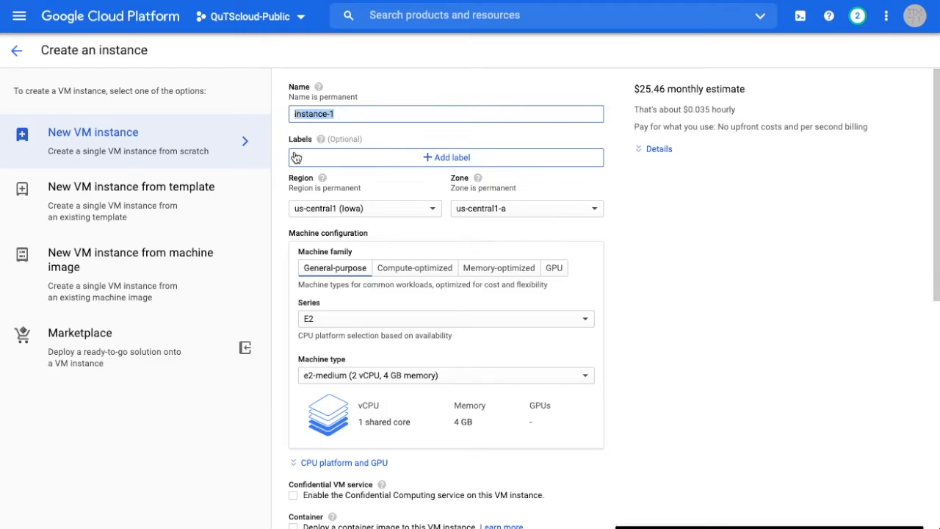
{"action": "type", "text": "q"}
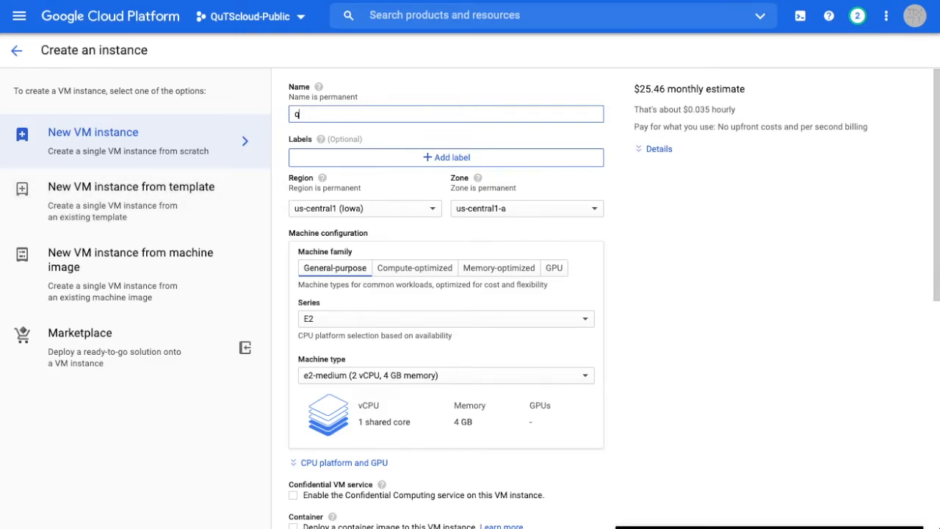
{"action": "type", "text": "utscloud-instance"}
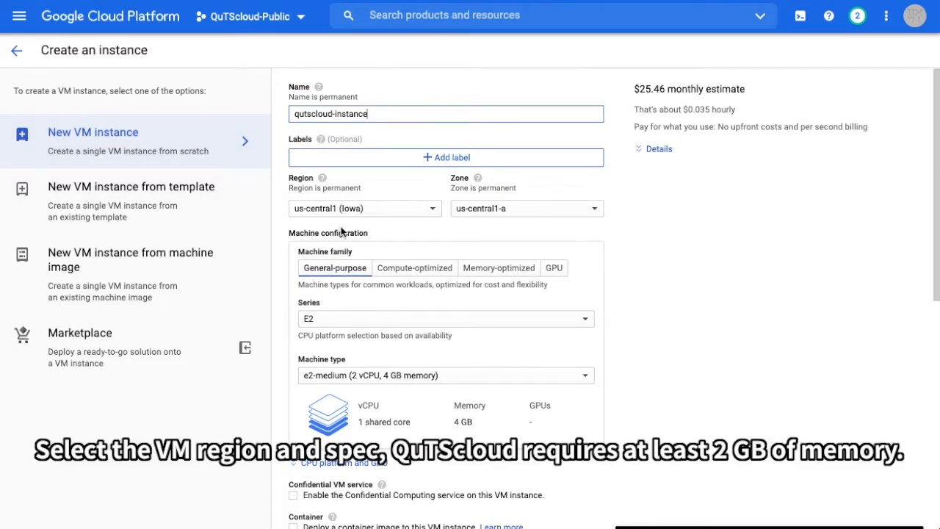
{"action": "left_click", "coordinate": [523, 382]}
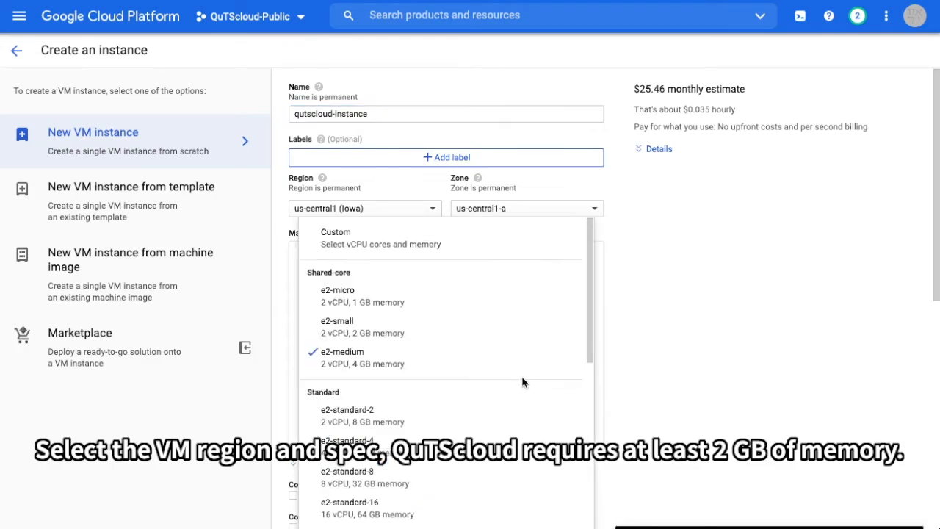
{"action": "left_click", "coordinate": [461, 340]}
- Change the instance's boot disk to the custom image qutscloud-image from the QuTScloud-Public project
{"action": "scroll", "coordinate": [632, 342], "scroll_direction": "down", "scroll_amount": 3}
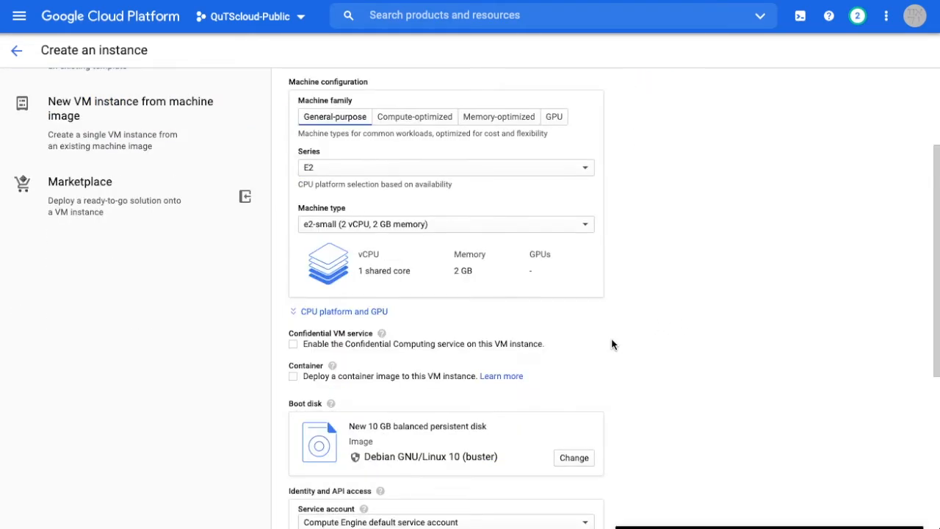
{"action": "scroll", "coordinate": [613, 344], "scroll_direction": "down", "scroll_amount": 2}
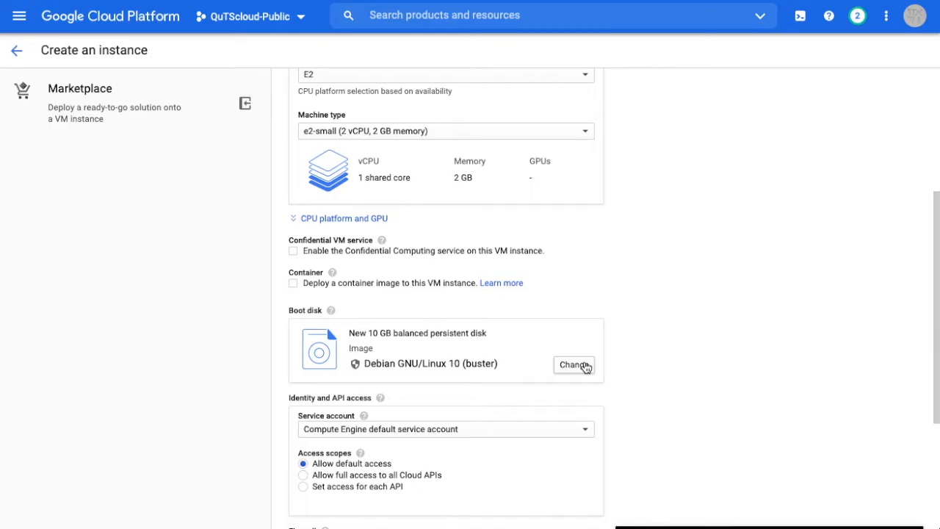
{"action": "left_click", "coordinate": [585, 367]}
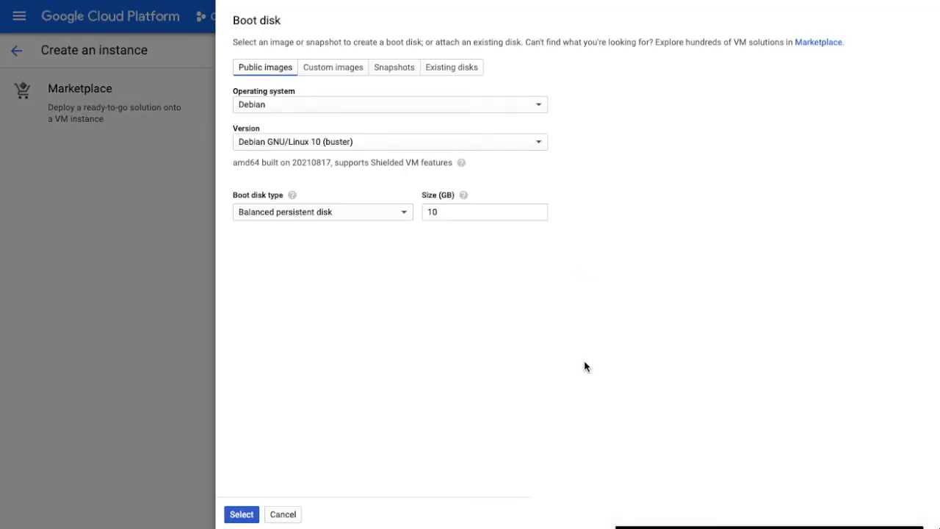
{"action": "left_click", "coordinate": [335, 68]}
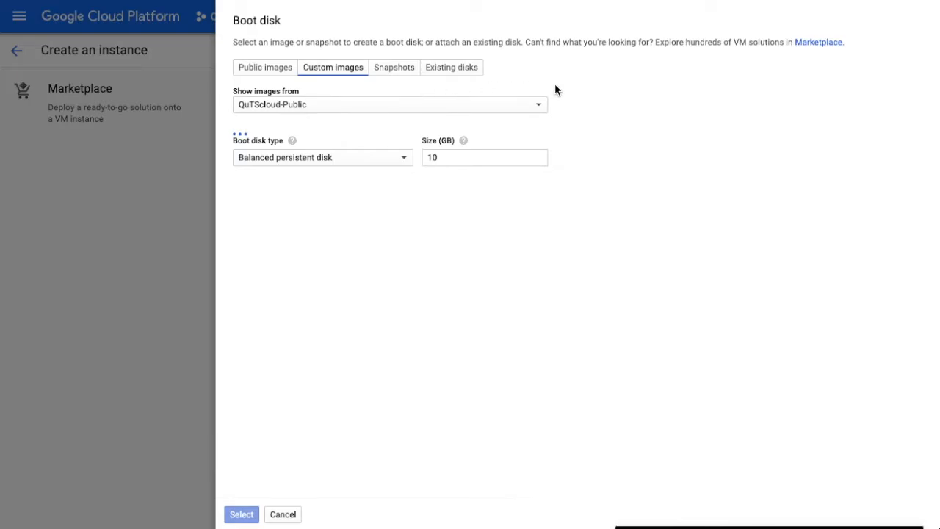
{"action": "left_click", "coordinate": [524, 165]}
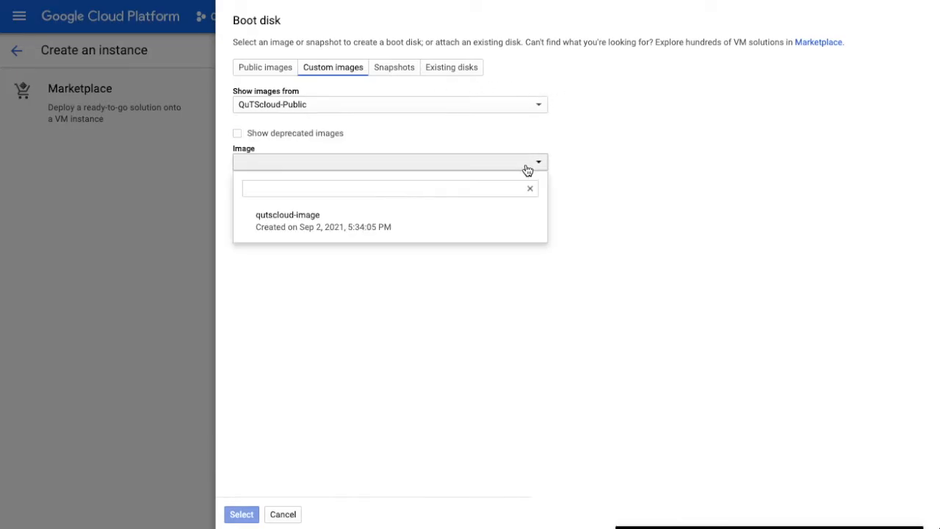
{"action": "left_click", "coordinate": [367, 227]}
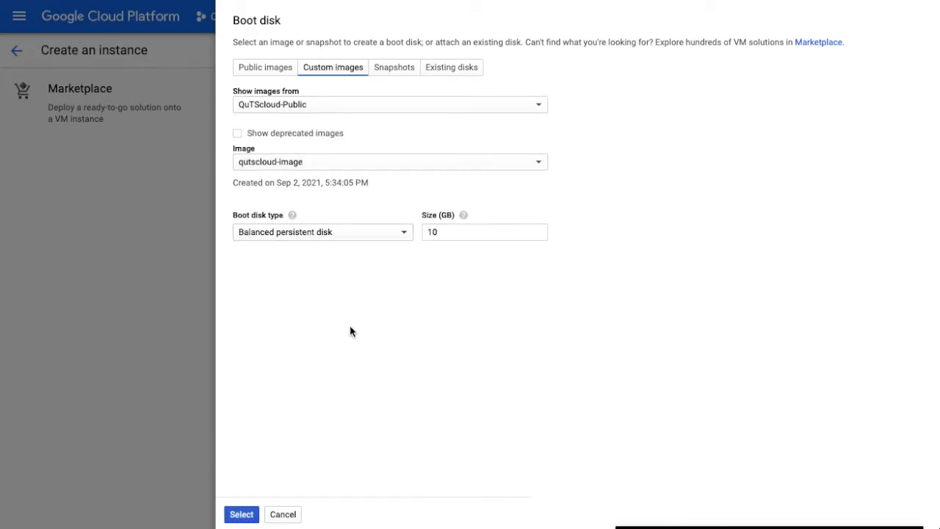
{"action": "left_click", "coordinate": [245, 515]}
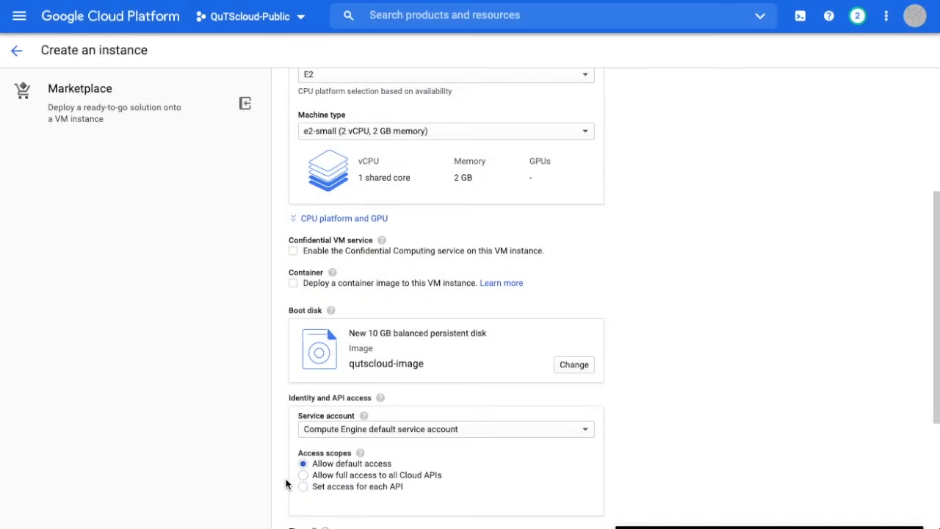
- Allow HTTP and HTTPS traffic in the instance's firewall settings
{"action": "scroll", "coordinate": [290, 481], "scroll_direction": "down", "scroll_amount": 3}
{"action": "left_click", "coordinate": [294, 343]}
{"action": "left_click", "coordinate": [293, 355]}
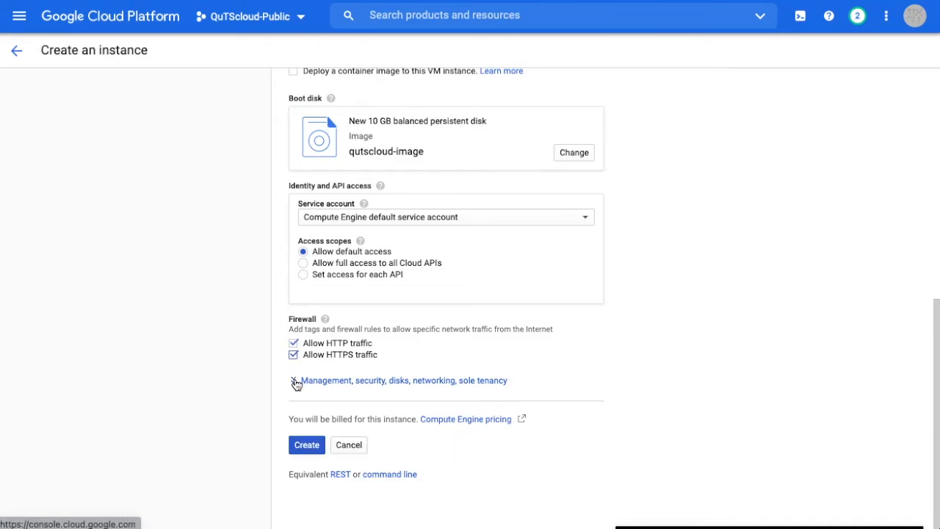
- Expand the instance's advanced options and start adding a new additional disk in its disk settings
{"action": "left_click", "coordinate": [296, 382]}
{"action": "scroll", "coordinate": [265, 399], "scroll_direction": "down", "scroll_amount": 3}
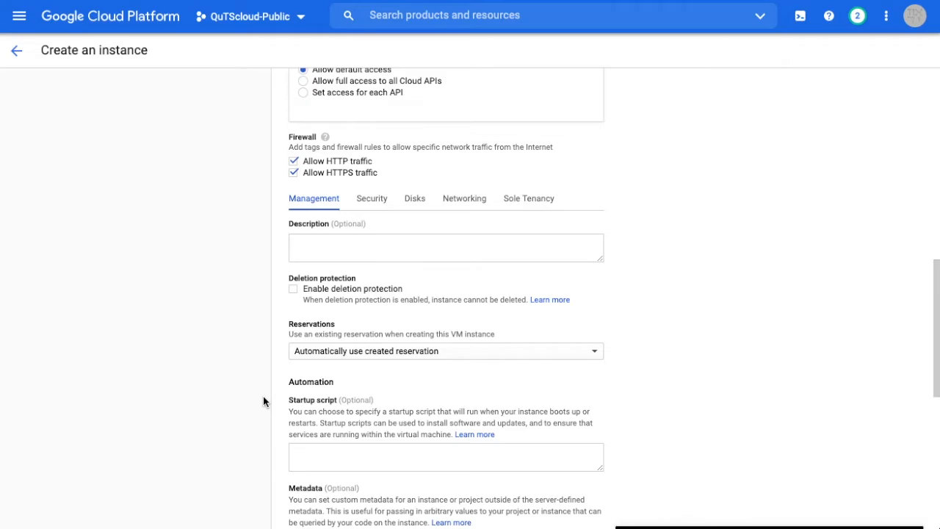
{"action": "scroll", "coordinate": [263, 402], "scroll_direction": "down", "scroll_amount": 2}
{"action": "scroll", "coordinate": [264, 401], "scroll_direction": "down", "scroll_amount": 4}
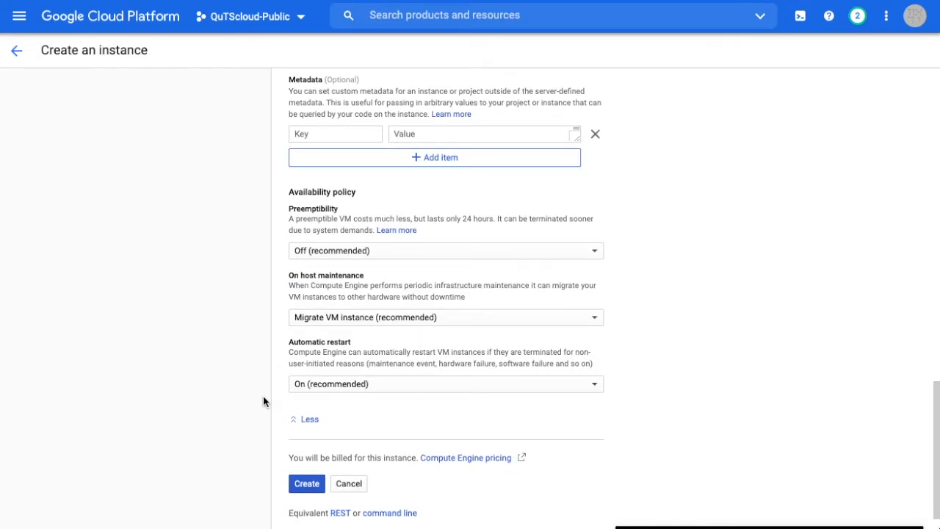
{"action": "scroll", "coordinate": [263, 402], "scroll_direction": "up", "scroll_amount": 4}
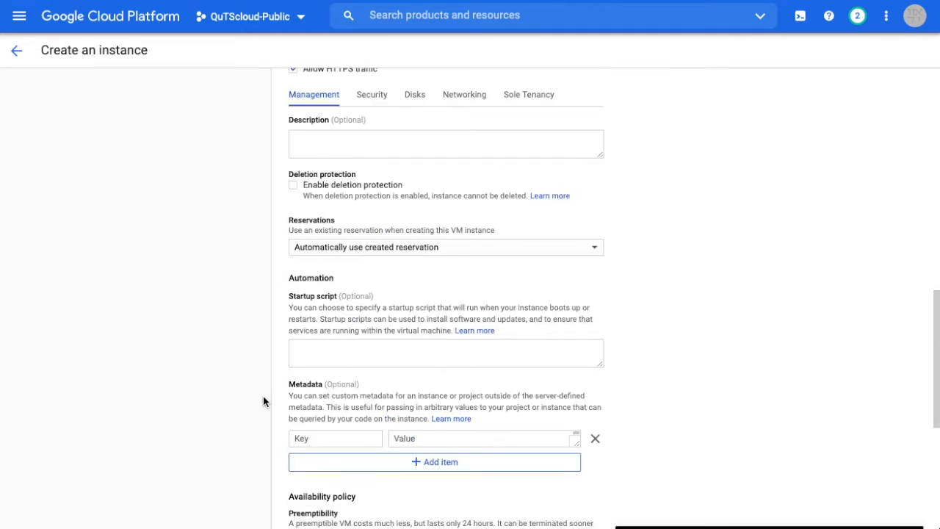
{"action": "left_click", "coordinate": [409, 98]}
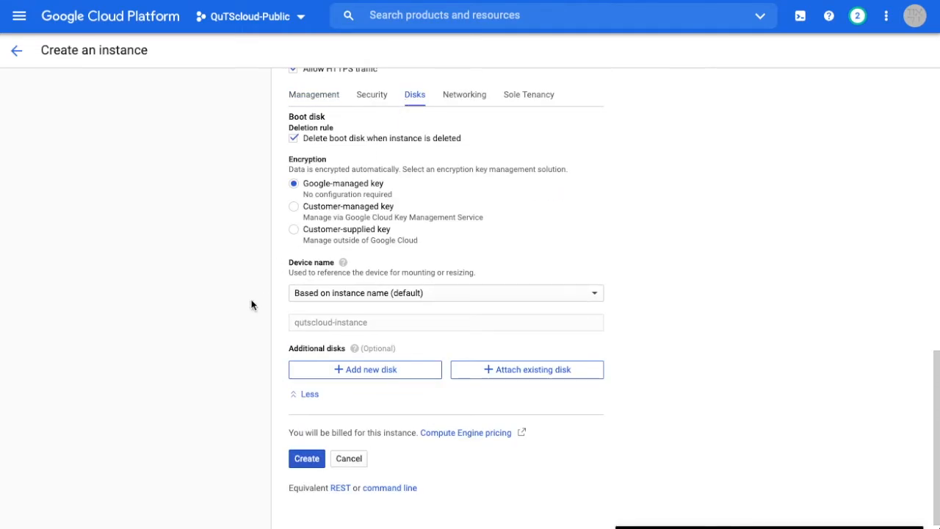
{"action": "left_click", "coordinate": [395, 377]}
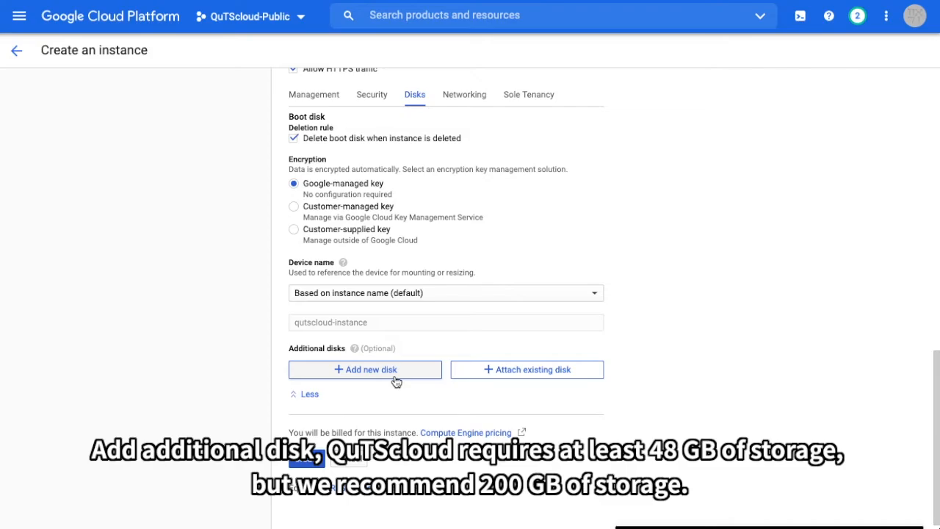
- Name the new additional disk qutscloud-disk-1
{"action": "scroll", "coordinate": [269, 438], "scroll_direction": "down", "scroll_amount": 1}
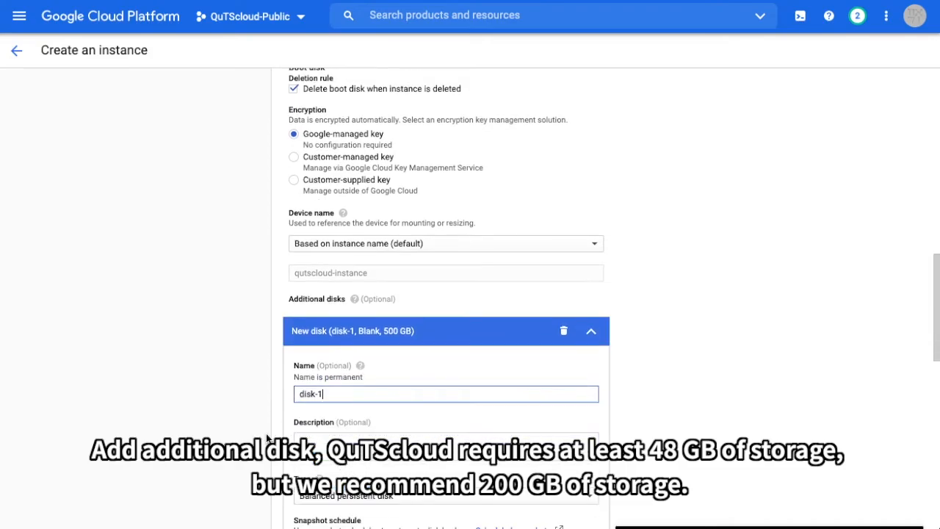
{"action": "left_click", "coordinate": [301, 394]}
{"action": "type", "text": "qutscloud"}
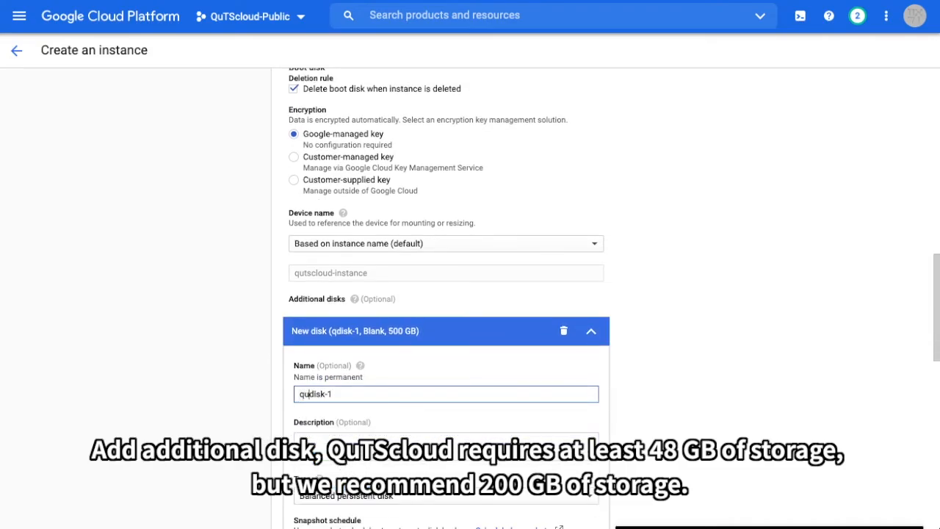
{"action": "type", "text": "-"}
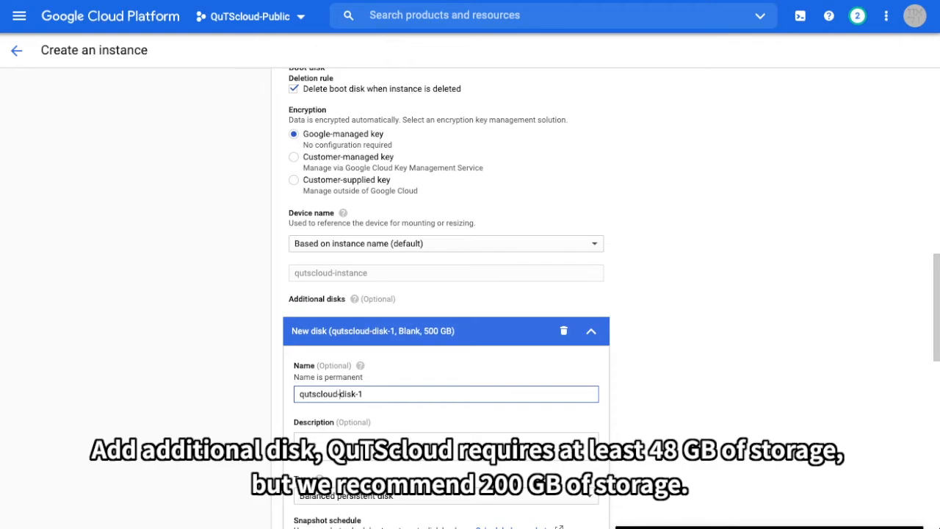
- Set the additional disk's size to 200 GB and finish the disk's configuration
{"action": "scroll", "coordinate": [349, 397], "scroll_direction": "down", "scroll_amount": 1}
{"action": "scroll", "coordinate": [349, 397], "scroll_direction": "down", "scroll_amount": 3}
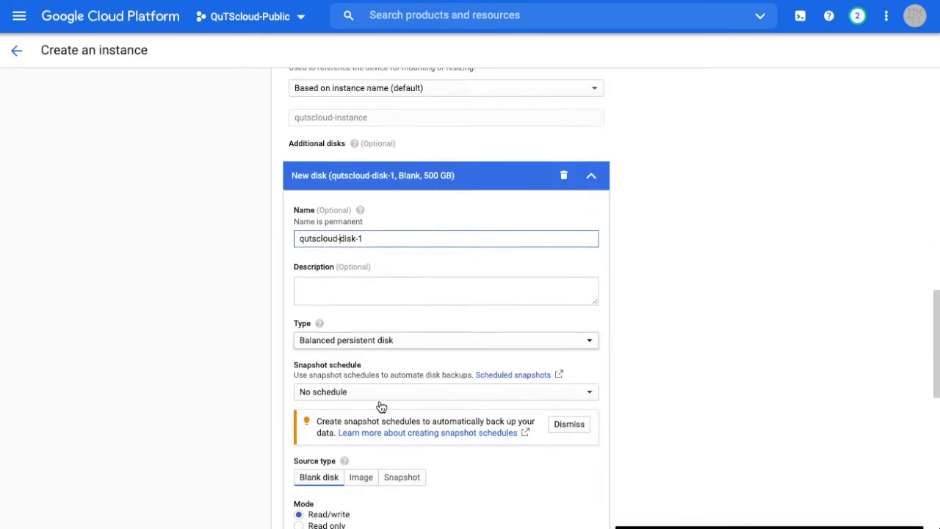
{"action": "scroll", "coordinate": [382, 424], "scroll_direction": "down", "scroll_amount": 4}
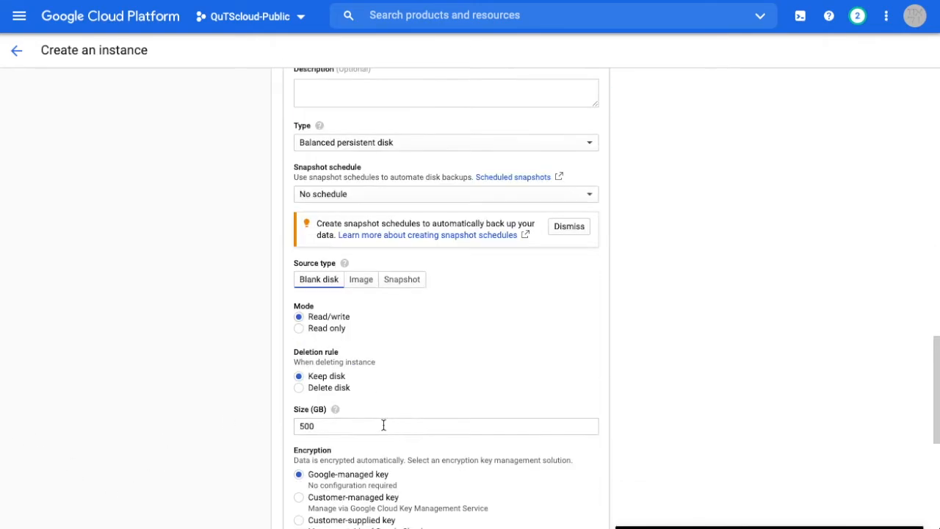
{"action": "double_click", "coordinate": [327, 280]}
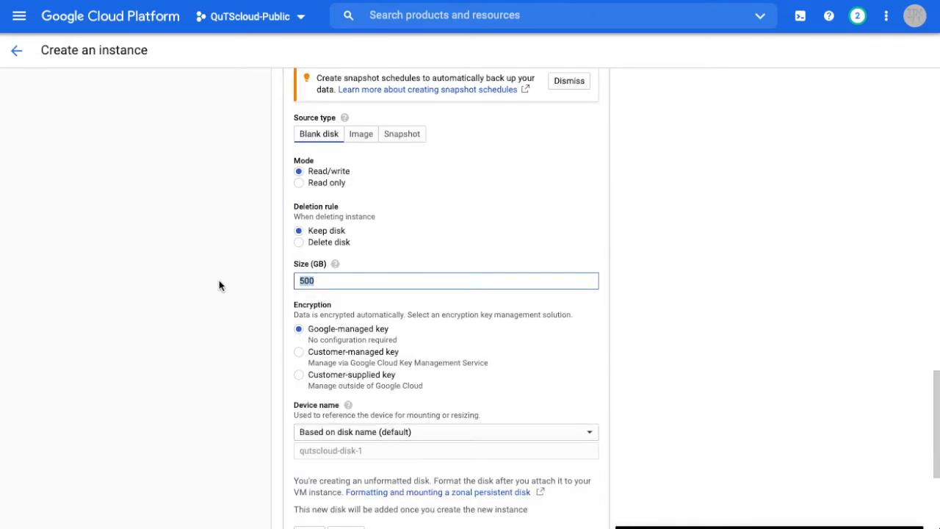
{"action": "type", "text": "200"}
{"action": "left_click", "coordinate": [220, 281]}
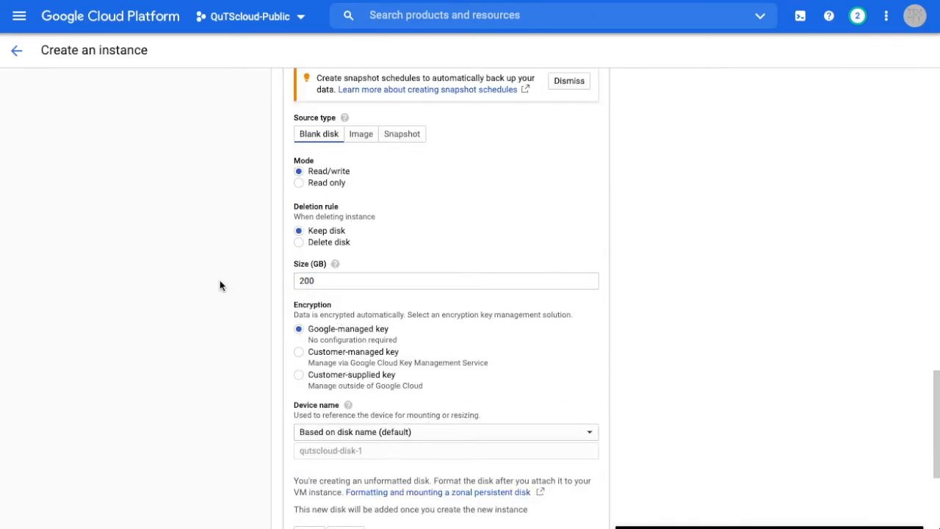
{"action": "scroll", "coordinate": [220, 281], "scroll_direction": "down", "scroll_amount": 1}
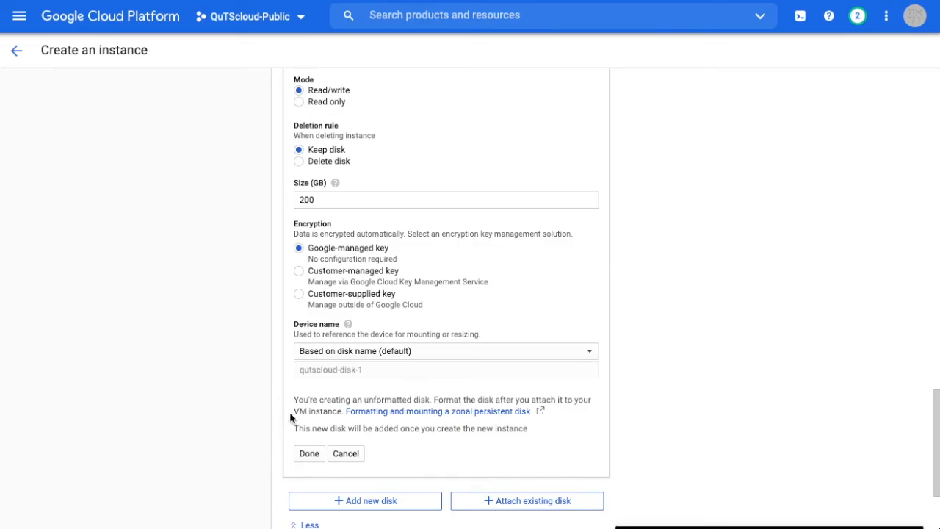
{"action": "left_click", "coordinate": [305, 451]}
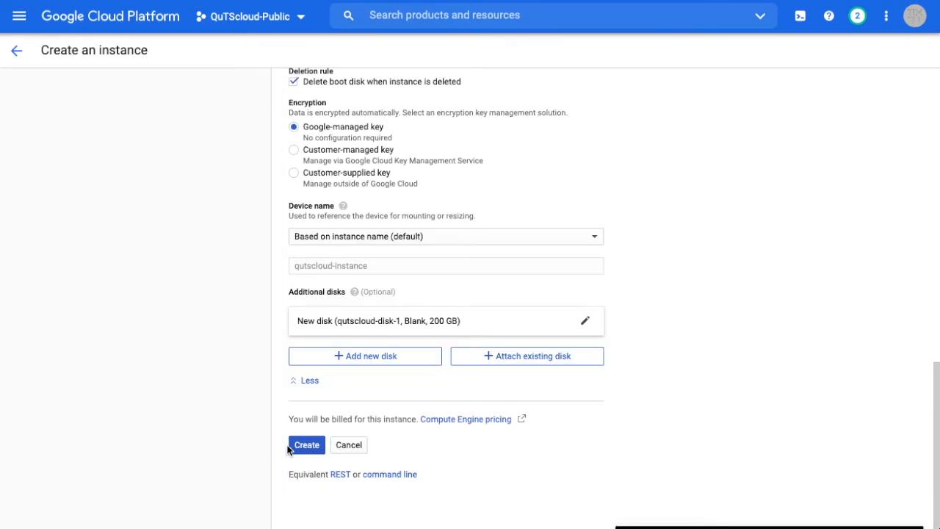
- Create the VM instance and open the external IP address of qutscloud-instance once it is running
{"action": "left_click", "coordinate": [305, 446]}
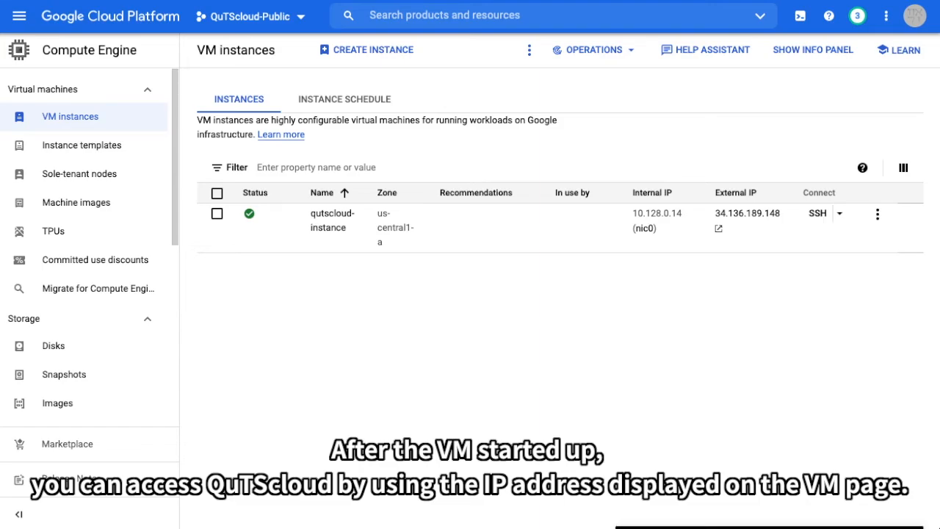
{"action": "left_click", "coordinate": [720, 227]}
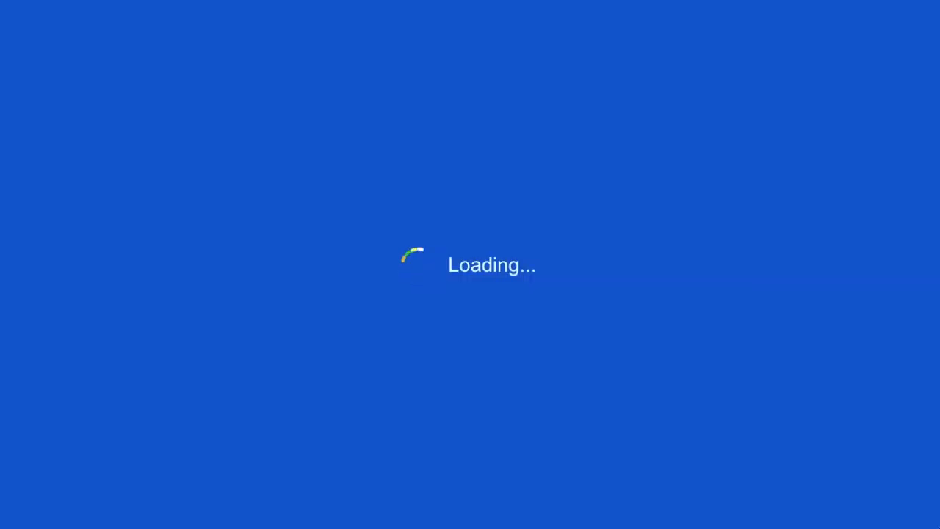